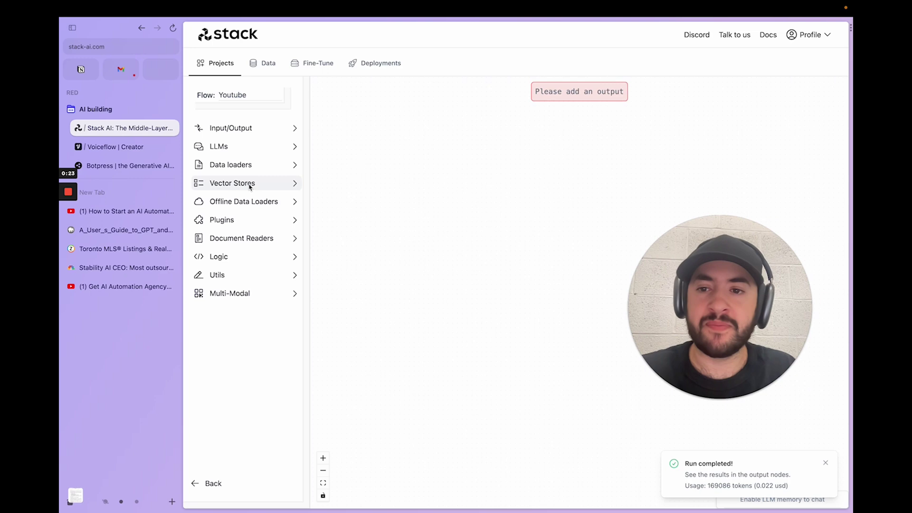
Browse the Data loaders list, add an Airtable loader node, then remove it again
left_click(280, 168)
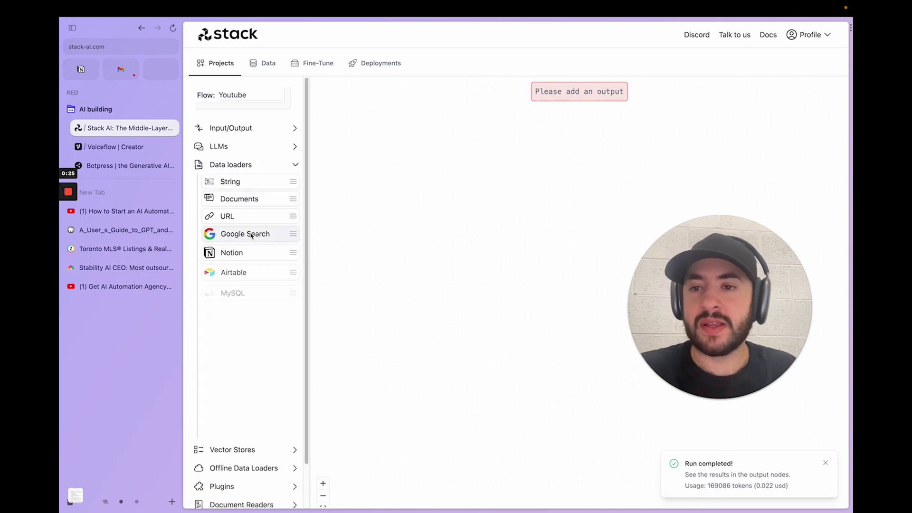
scroll(257, 247, "down", 2)
scroll(257, 247, "up", 2)
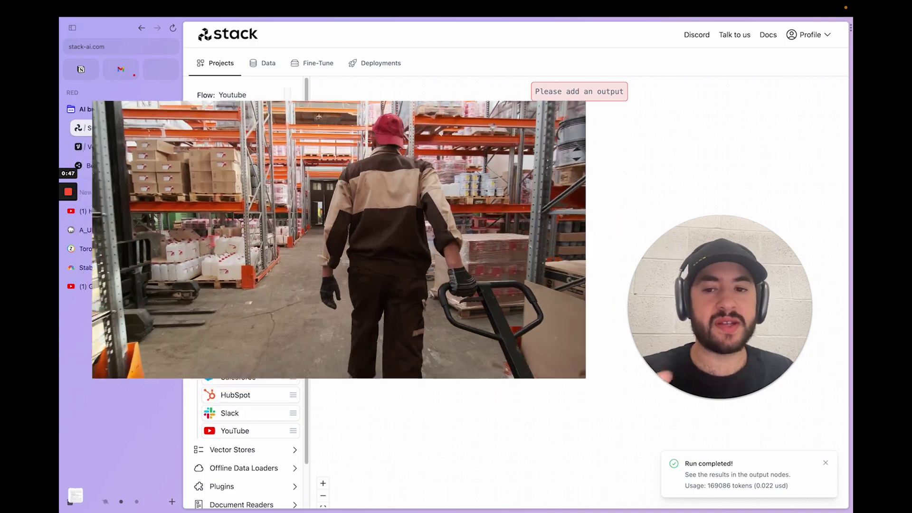
left_click_drag(234, 271, 437, 275)
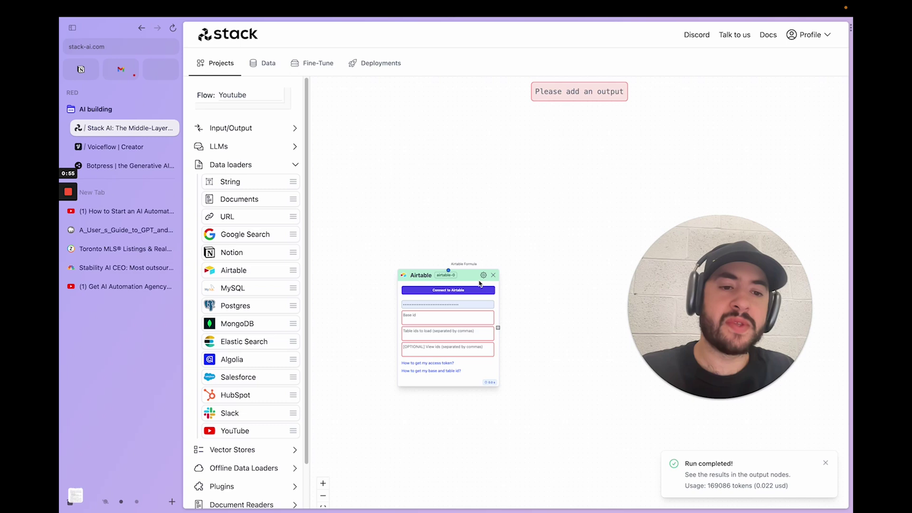
left_click(493, 275)
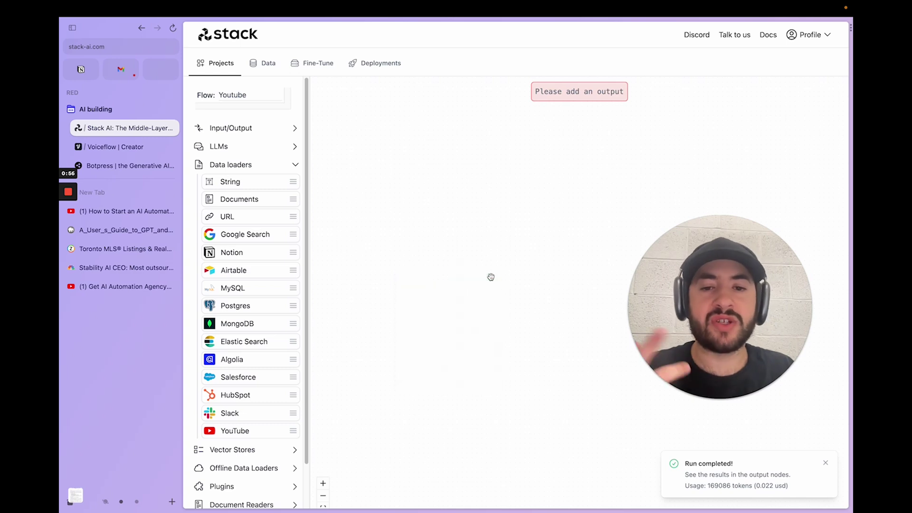
Look through the Offline Data Loaders and Plugins categories, collapsing each afterwards
left_click(264, 165)
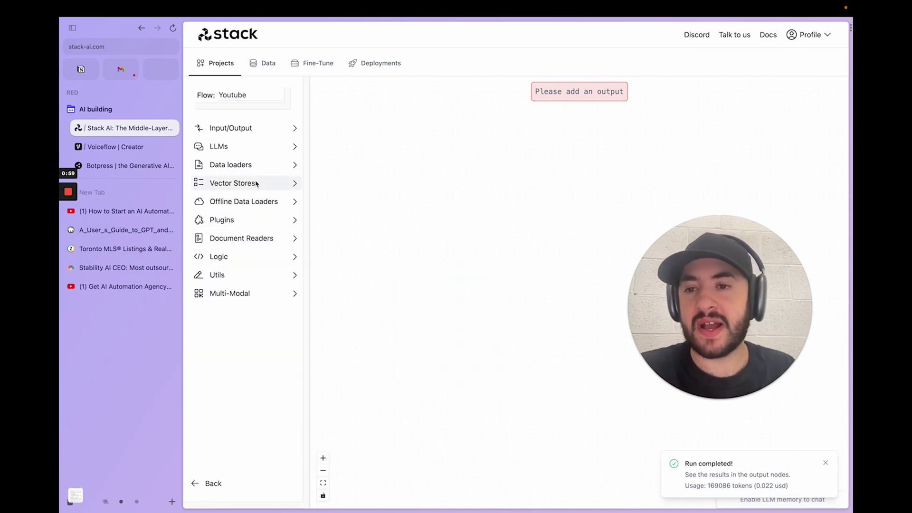
left_click(259, 201)
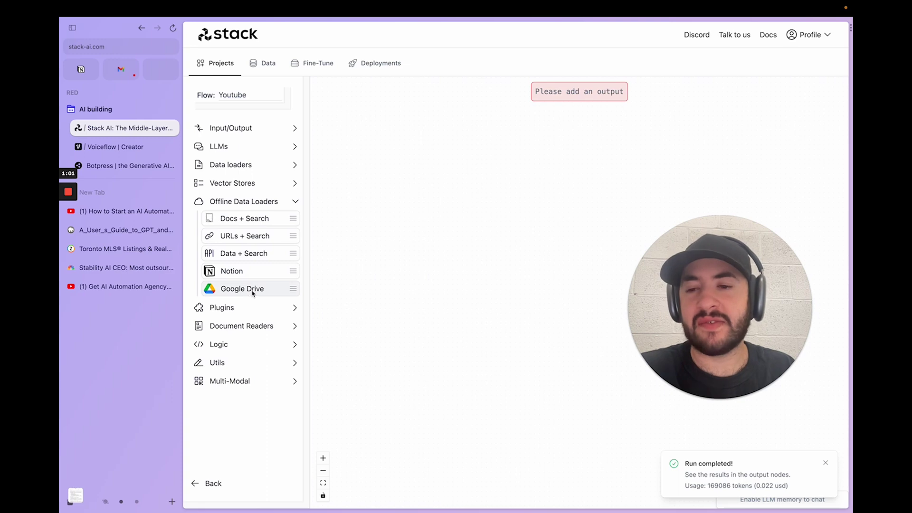
left_click(260, 201)
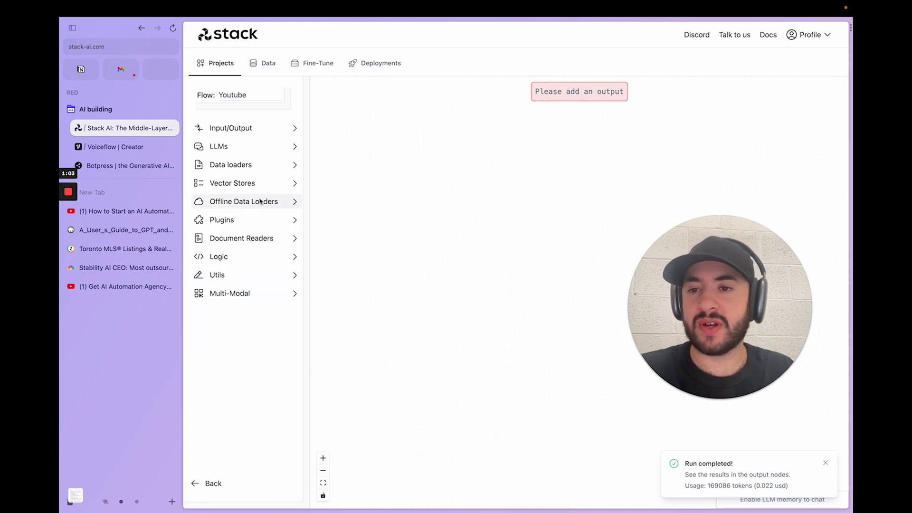
left_click(253, 220)
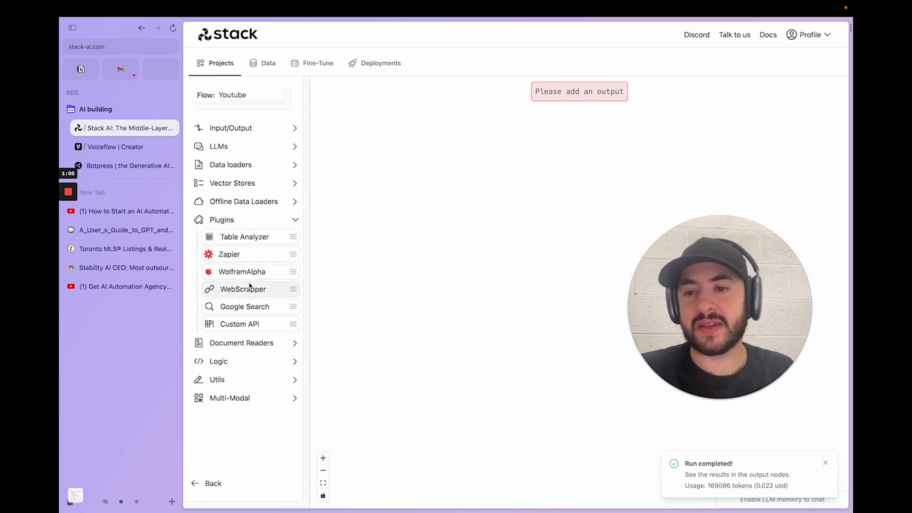
left_click(260, 221)
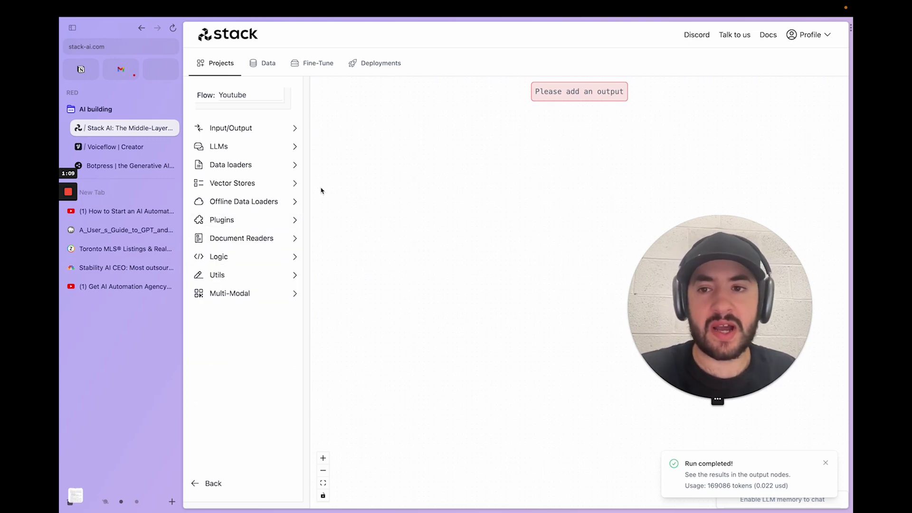
left_click_drag(690, 311, 689, 369)
Check the LLMs, Vector Stores and Data loaders lists, leaving Input/Output expanded
left_click(274, 150)
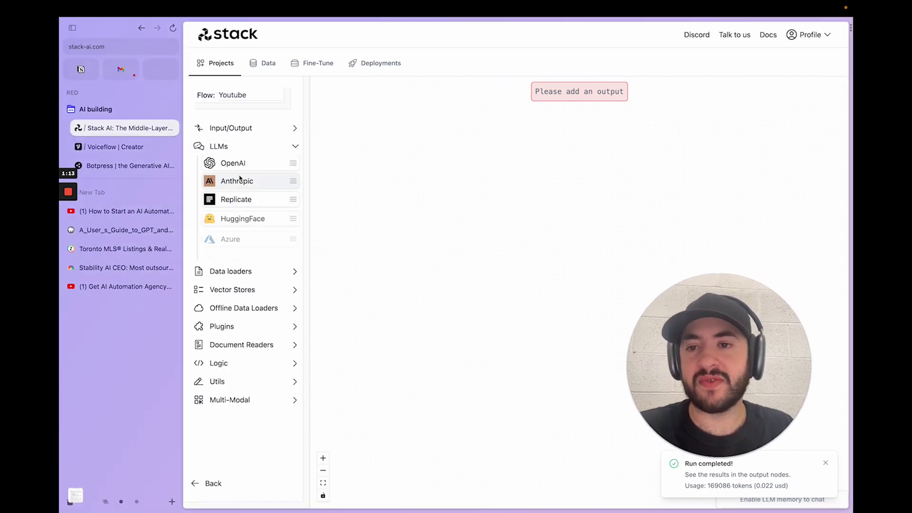
left_click(267, 151)
left_click(252, 130)
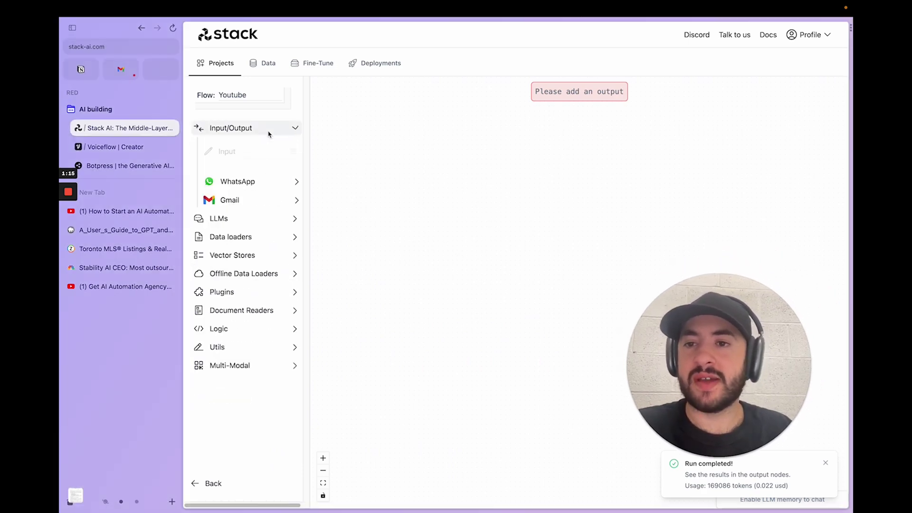
left_click(252, 132)
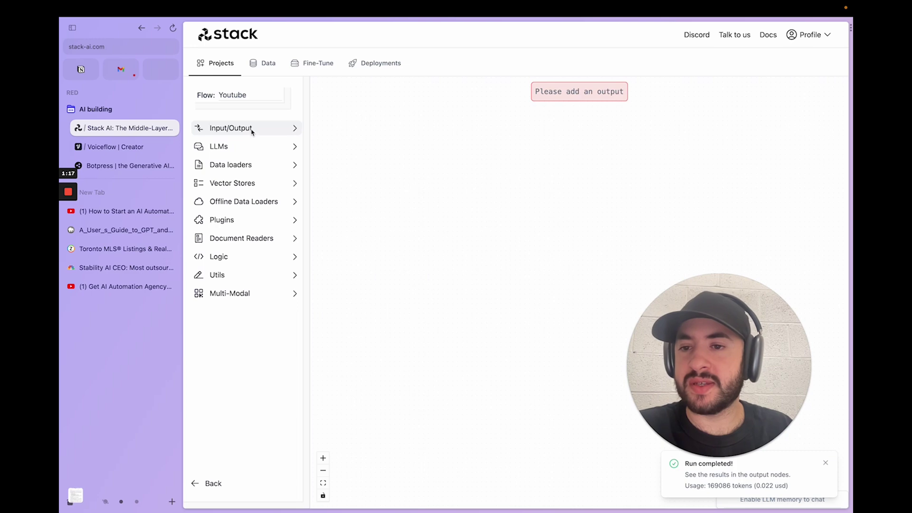
left_click(252, 183)
left_click(252, 183)
left_click(248, 163)
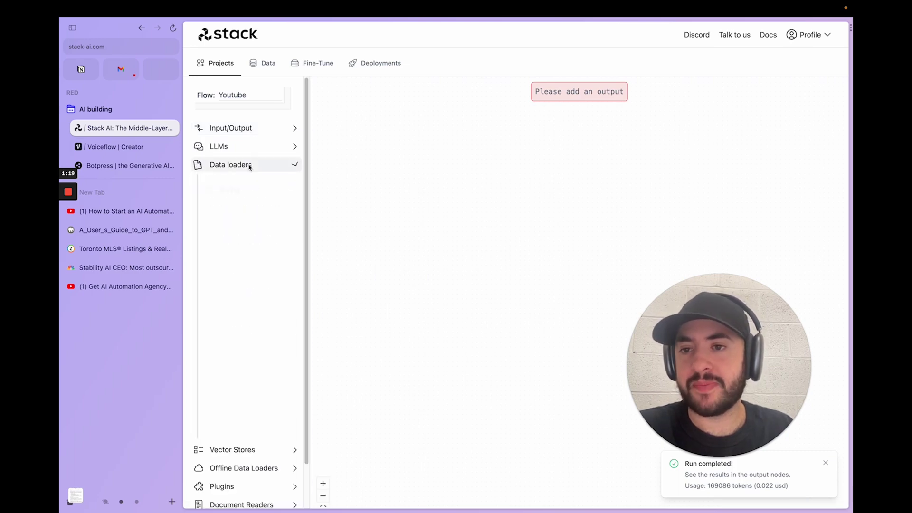
left_click(249, 164)
left_click_drag(668, 385, 154, 398)
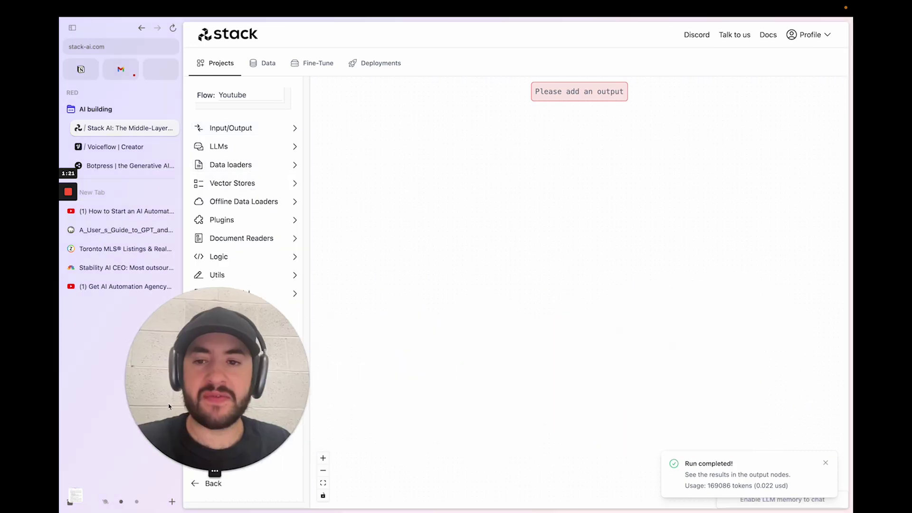
left_click(241, 132)
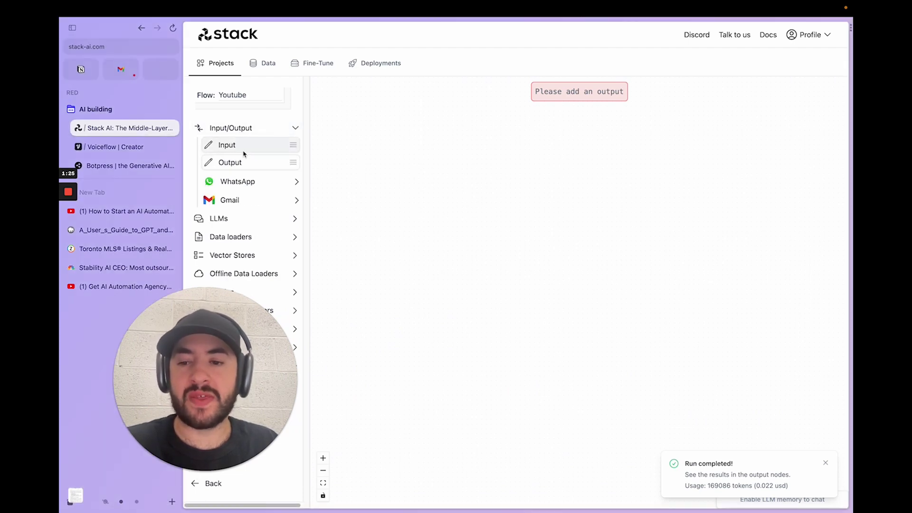
Place an Input node on the left and an Output node on the right of the canvas
left_click_drag(245, 152, 391, 165)
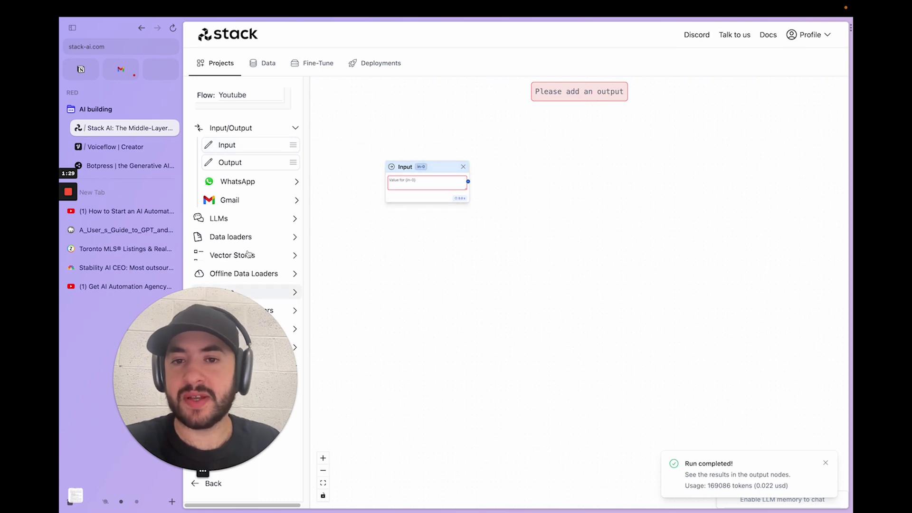
left_click_drag(230, 162, 664, 186)
left_click_drag(436, 175, 405, 186)
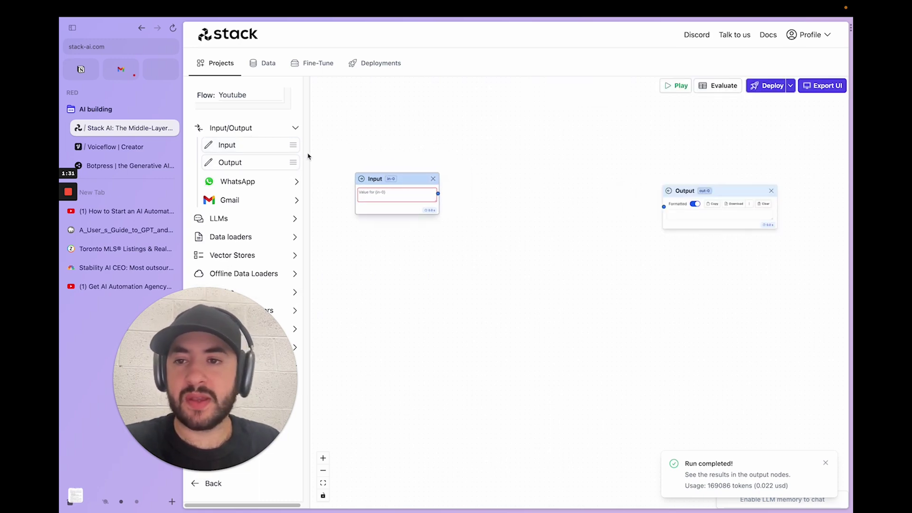
left_click(231, 127)
Add an OpenAI gpt-3.5-turbo-16k node and wire Input → OpenAI → Output
left_click(219, 146)
left_click_drag(230, 164, 491, 186)
left_click(523, 205)
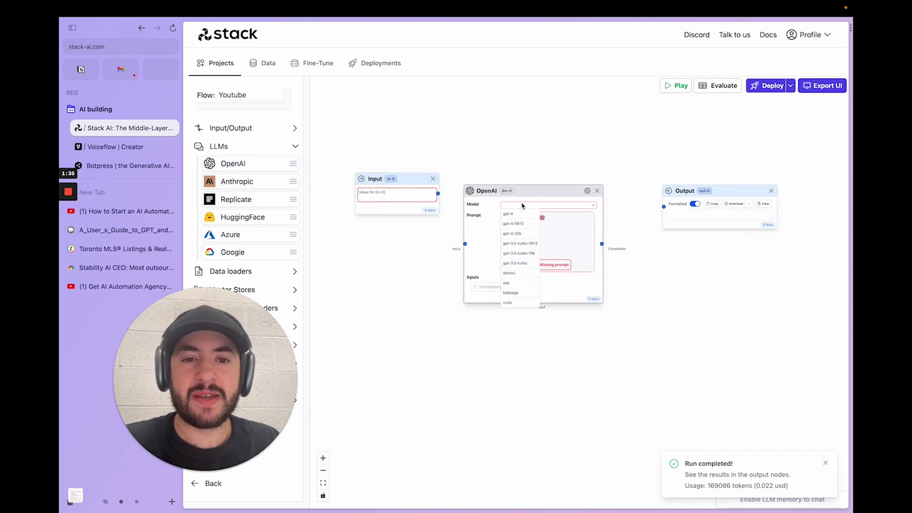
left_click(519, 253)
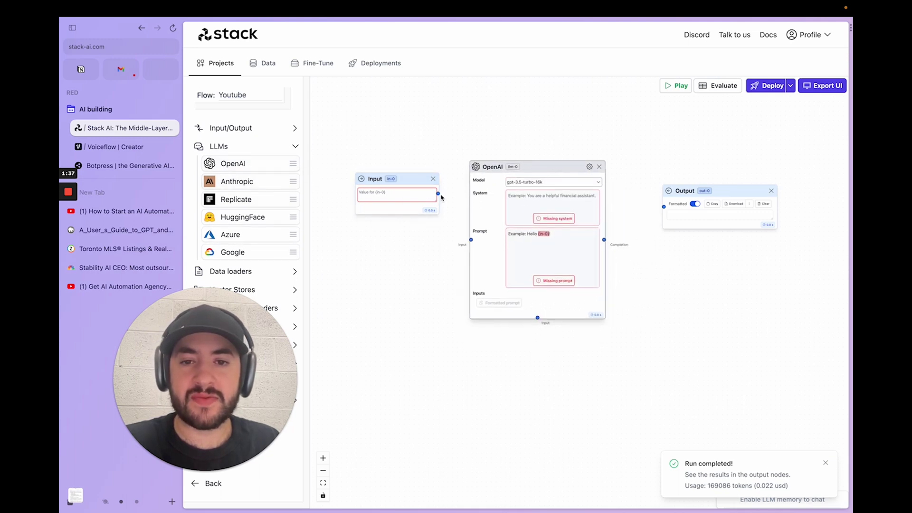
left_click_drag(468, 234, 471, 239)
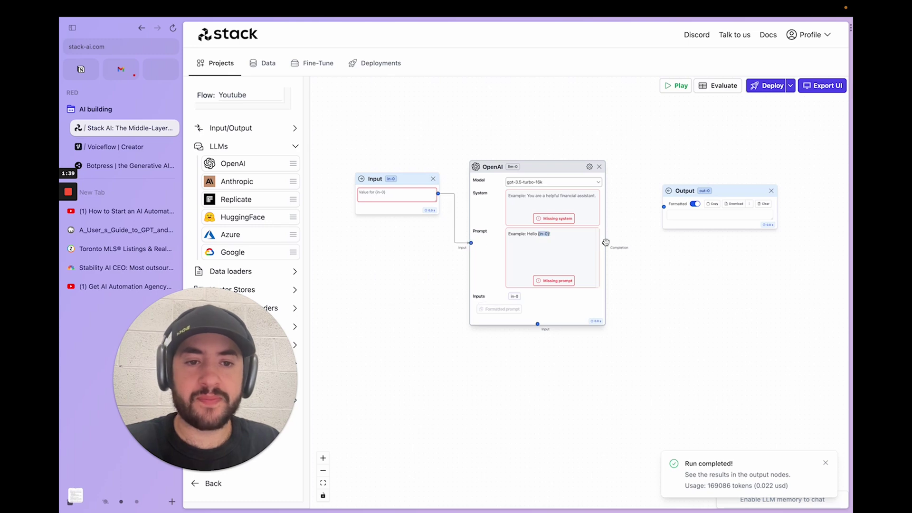
left_click_drag(606, 242, 664, 207)
left_click_drag(717, 192, 717, 168)
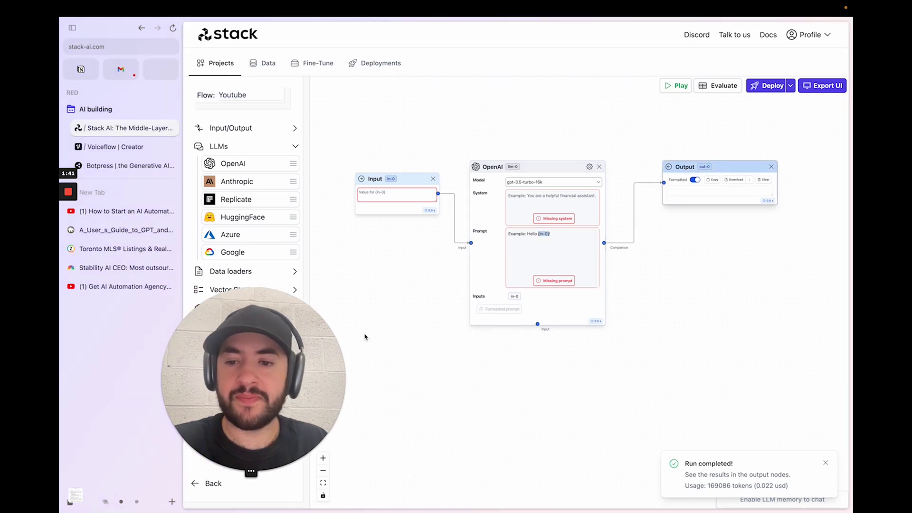
Add a YouTube loader node from the Data loaders list to the canvas
scroll(407, 342, "down", 3)
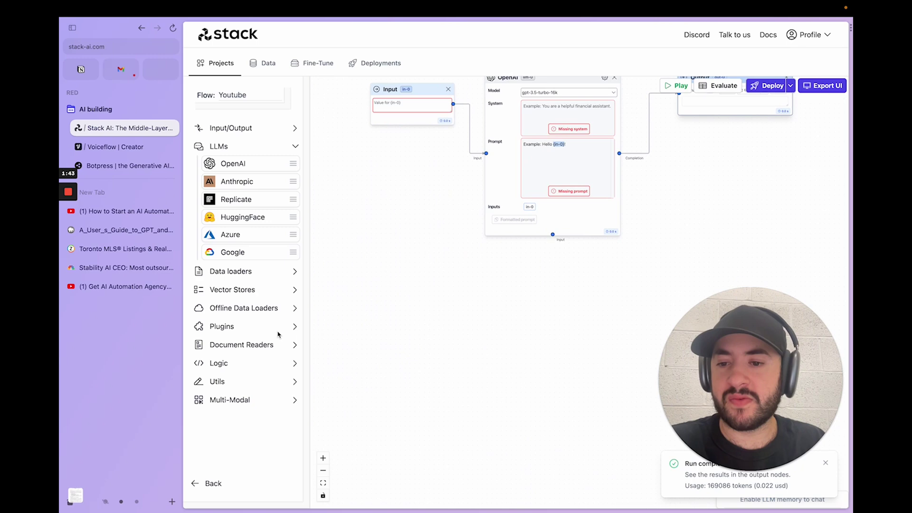
left_click(245, 151)
left_click(246, 166)
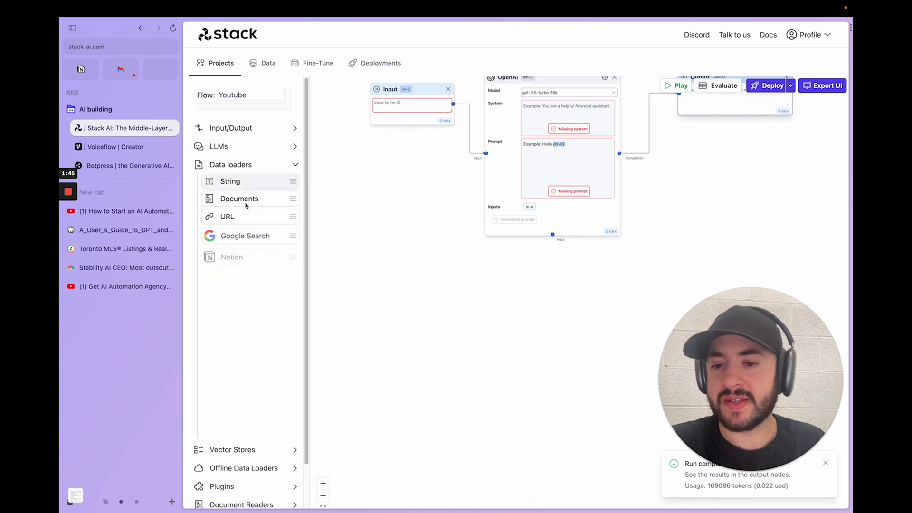
left_click_drag(233, 430, 403, 294)
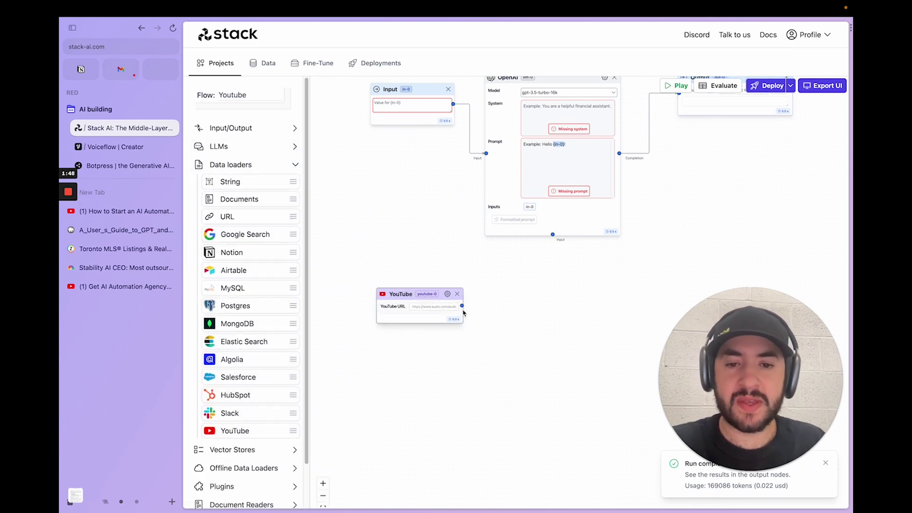
left_click(256, 165)
Add a Chroma vector store fed by the YouTube loader, and connect Chroma into OpenAI
left_click(249, 183)
left_click_drag(243, 220, 553, 308)
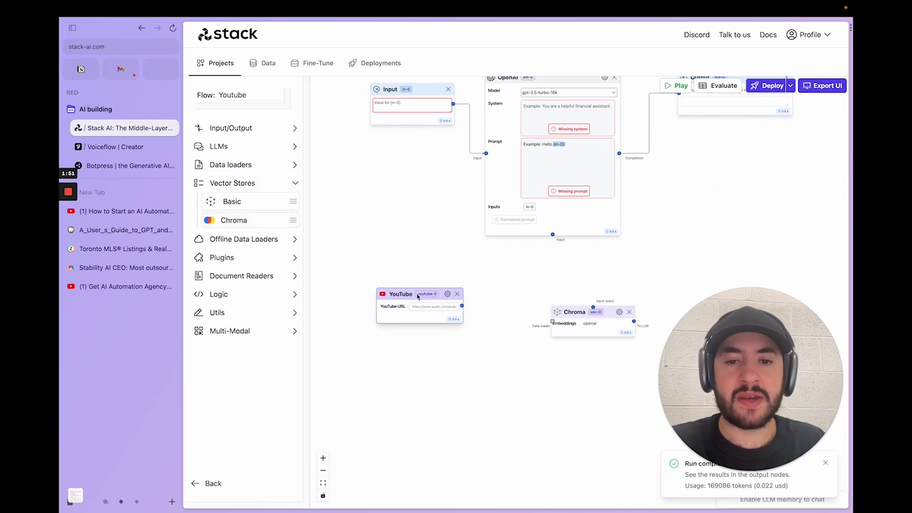
left_click_drag(419, 296, 383, 295)
left_click_drag(570, 313, 523, 307)
left_click_drag(426, 306, 508, 273)
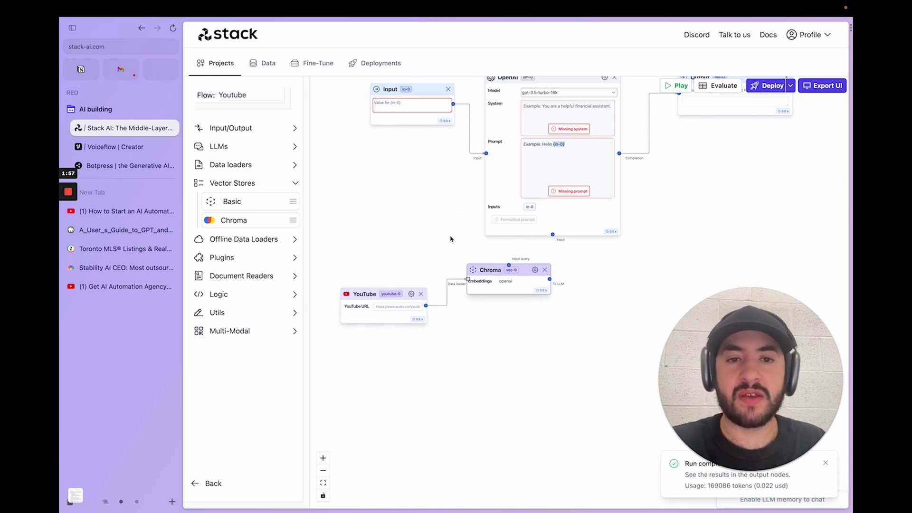
scroll(418, 238, "up", 3)
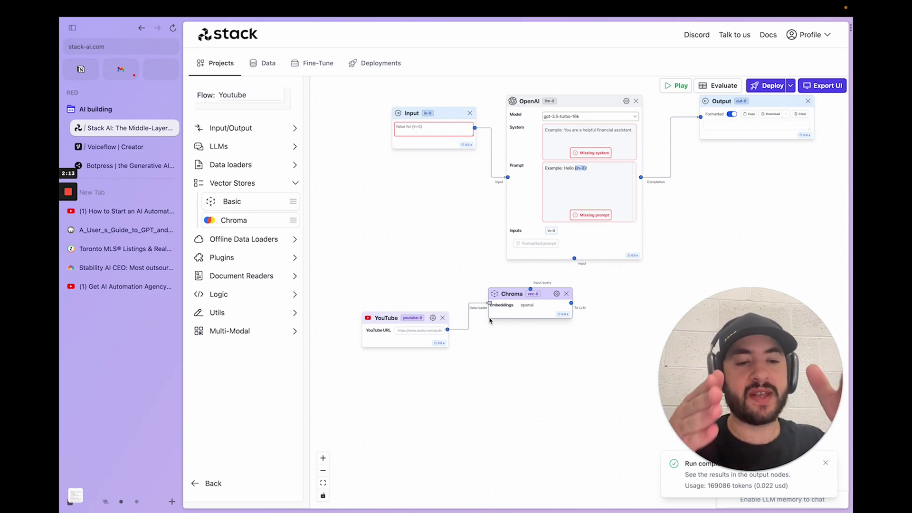
left_click_drag(519, 297, 475, 128)
left_click_drag(518, 274, 575, 259)
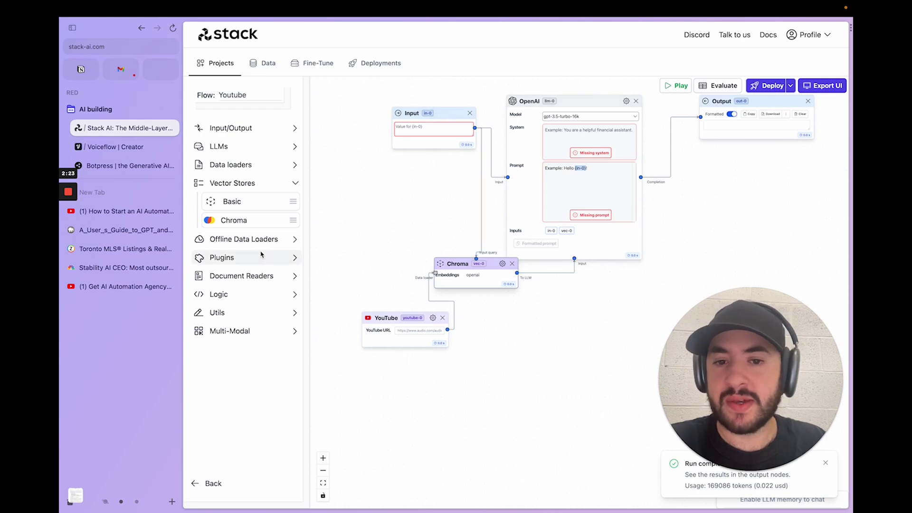
Copy the YouTube video's URL and paste it into the Stack AI YouTube node's URL field
left_click(138, 211)
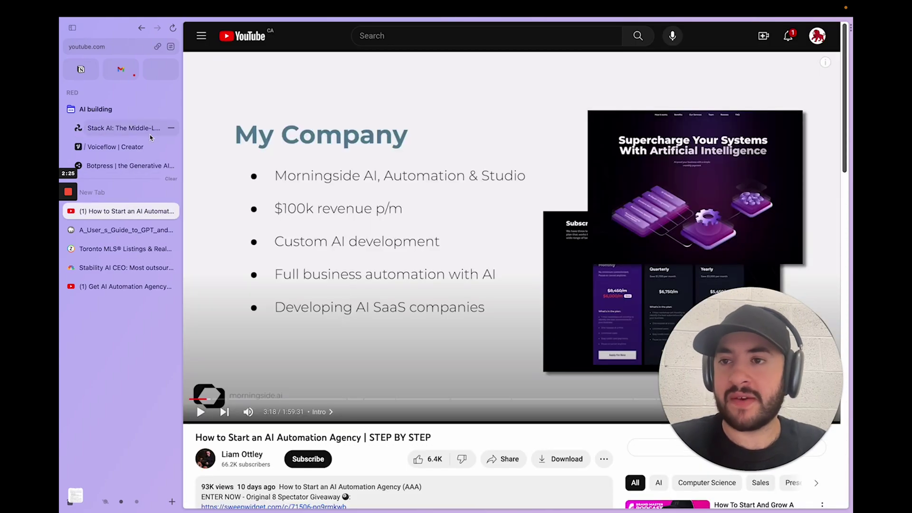
left_click(112, 49)
key("Escape")
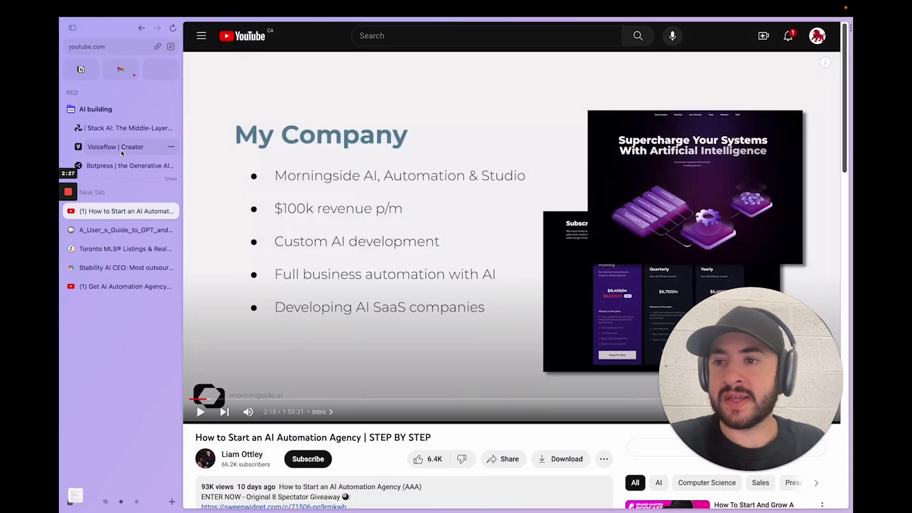
left_click(122, 128)
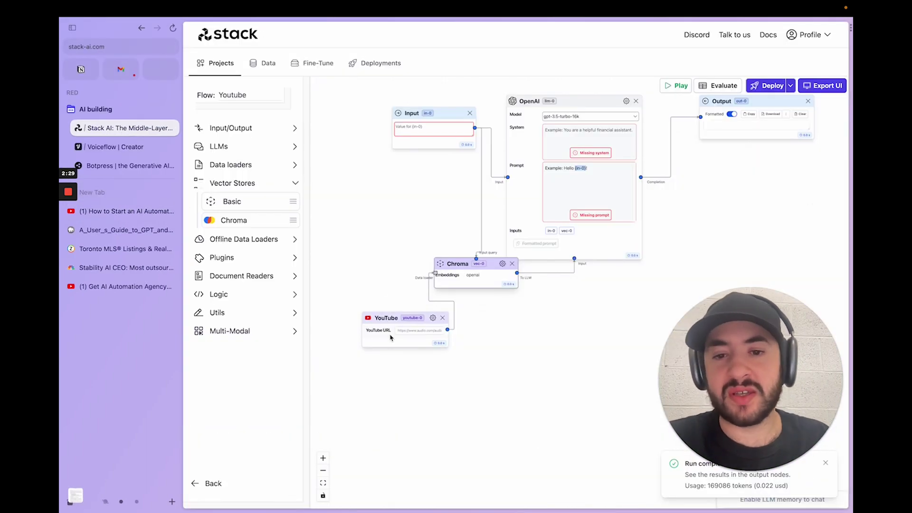
left_click(411, 330)
type("https://www.youtube.com/watch?v=43MdhyY12hY&t=198s")
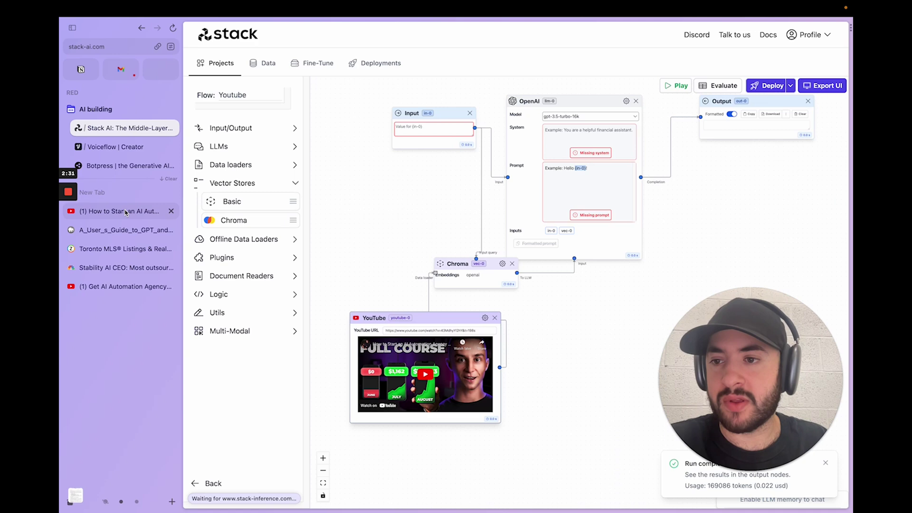
left_click(121, 211)
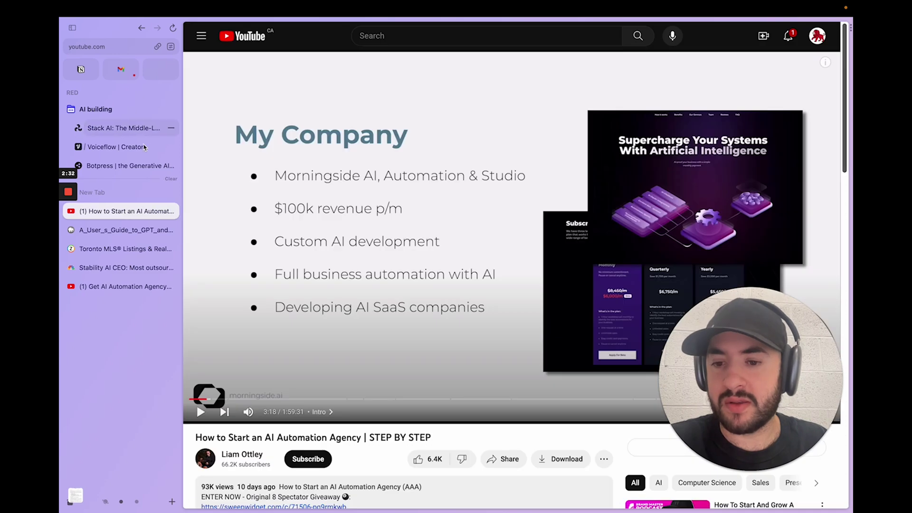
left_click(116, 127)
left_click_drag(449, 265, 442, 277)
Write an AI-assistant system prompt and a concise brain-based answer prompt in the OpenAI node
left_click(606, 145)
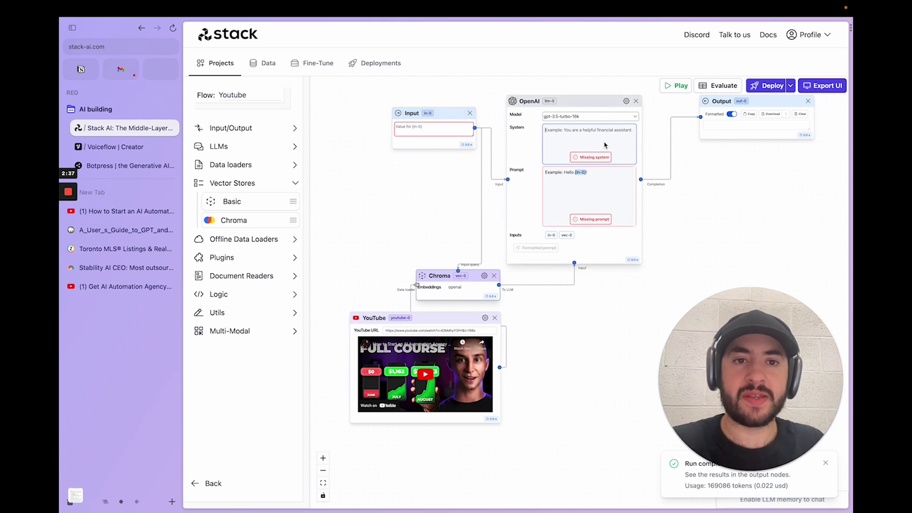
type("You are an AI assistant")
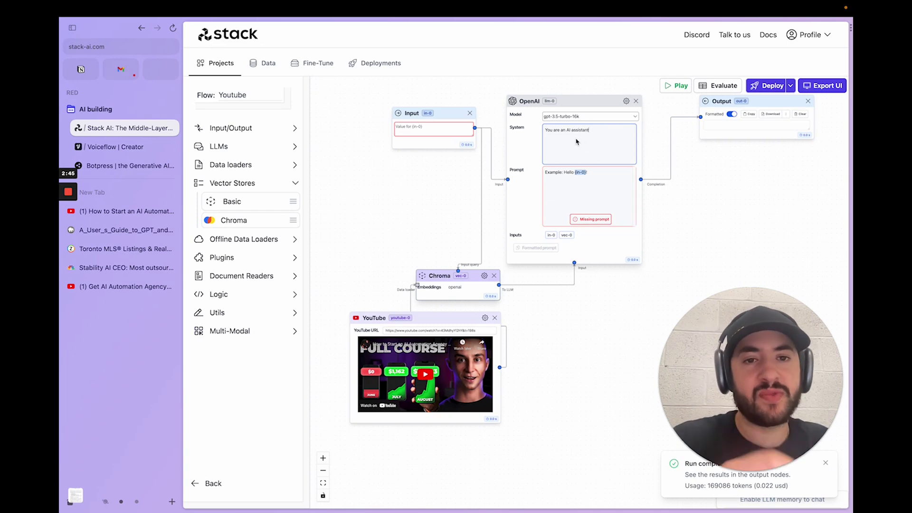
left_click(593, 197)
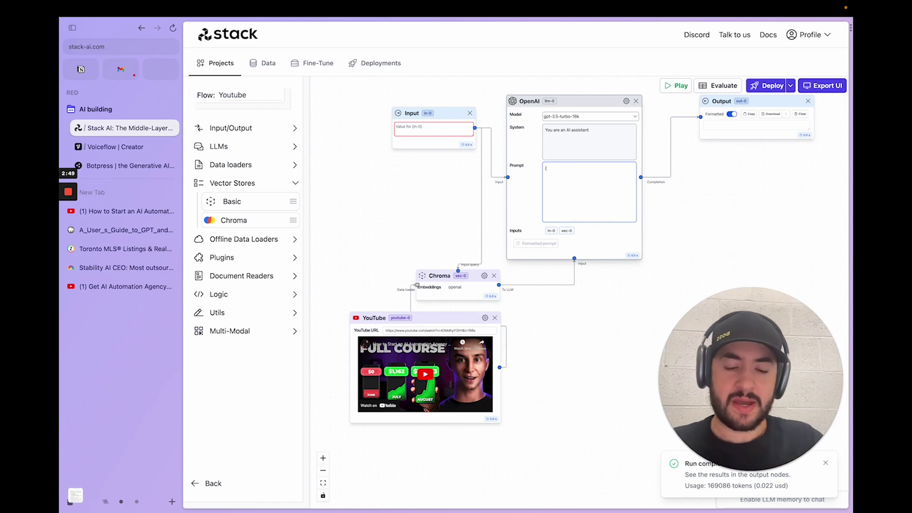
type("Your brain:")
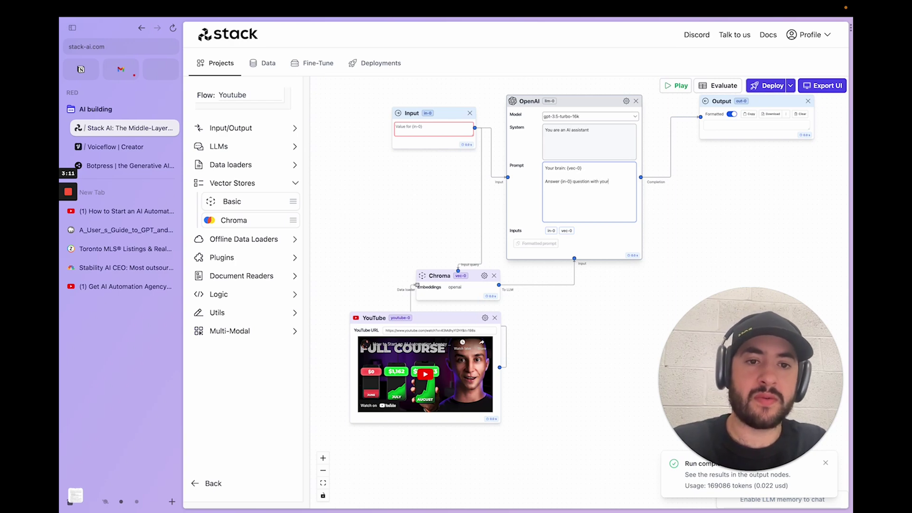
Enter 'How do I generate leads?' as input, fix 'consice' and 'sentance', and run the flow
left_click(440, 127)
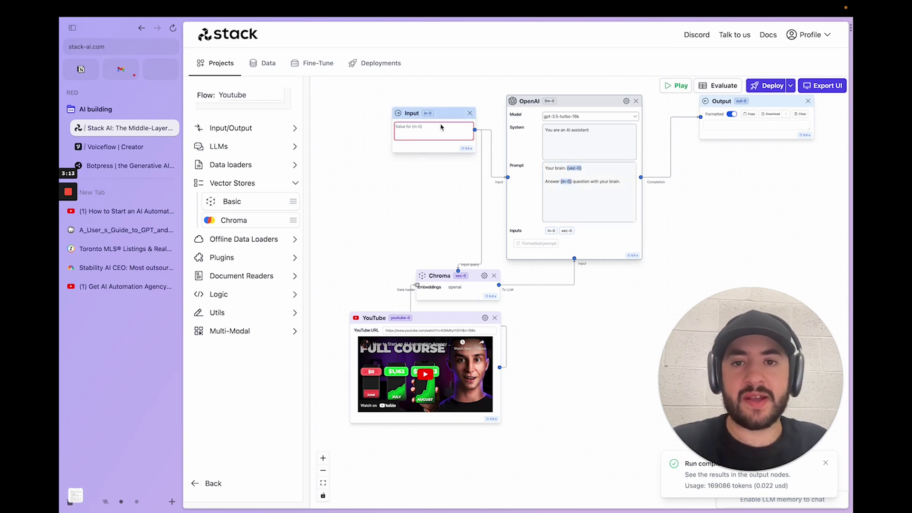
type("How")
left_click(623, 188)
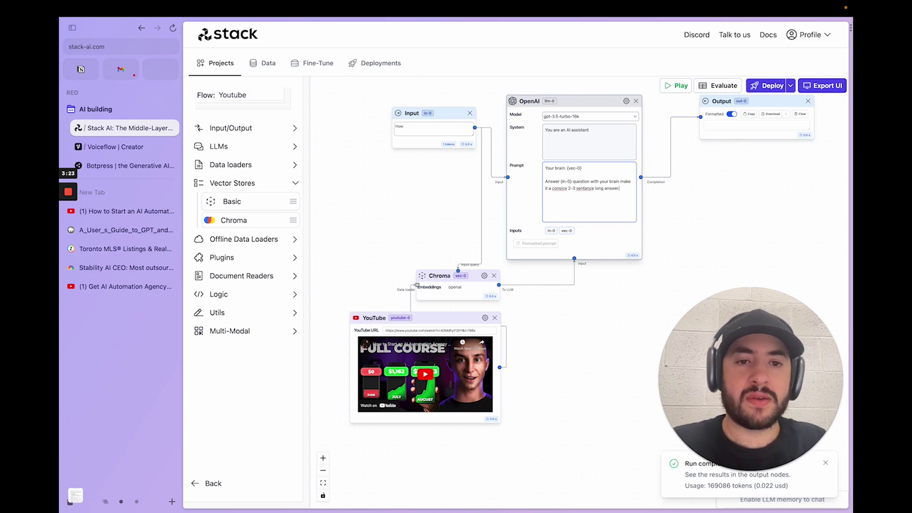
right_click(565, 192)
left_click(576, 204)
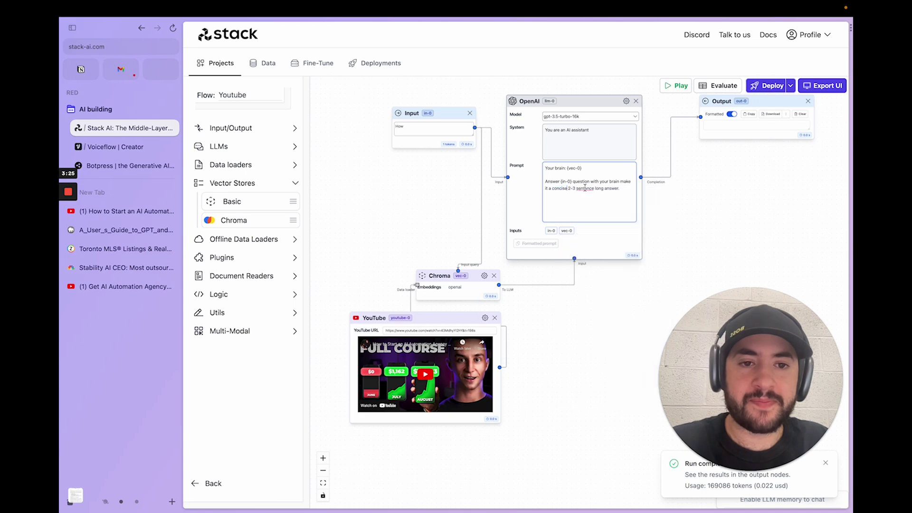
right_click(586, 189)
left_click(601, 198)
left_click(407, 132)
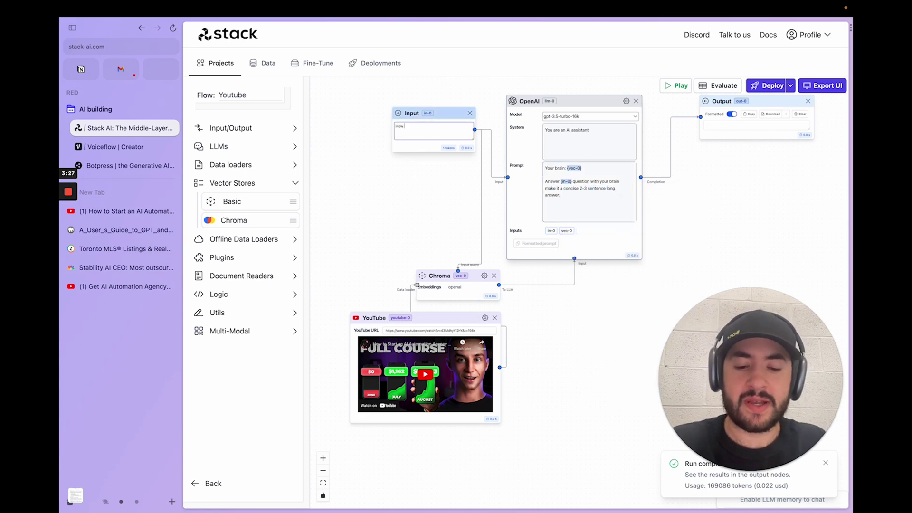
type("do I generate leads?")
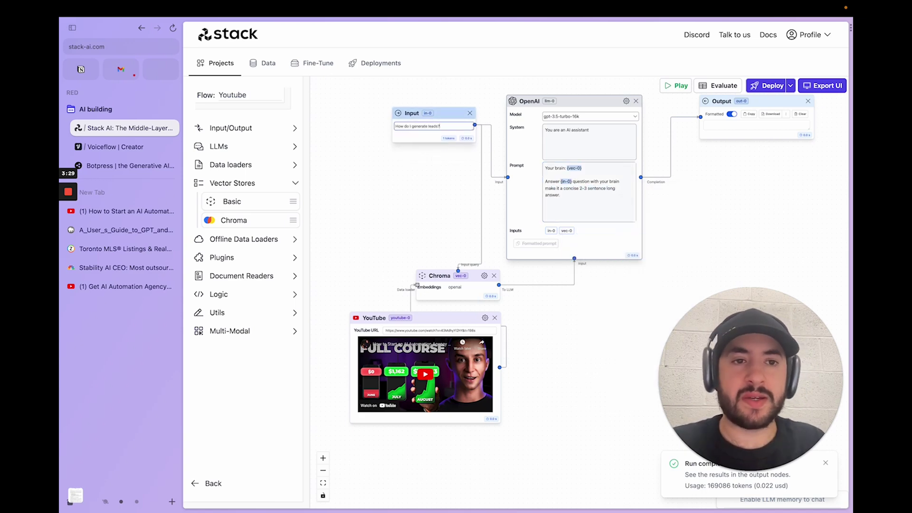
left_click(676, 86)
Shift the Output node left to read the lead-generation answer
mouse_move(755, 105)
left_mouse_down()
mouse_move(711, 122)
mouse_move(753, 105)
left_mouse_up()
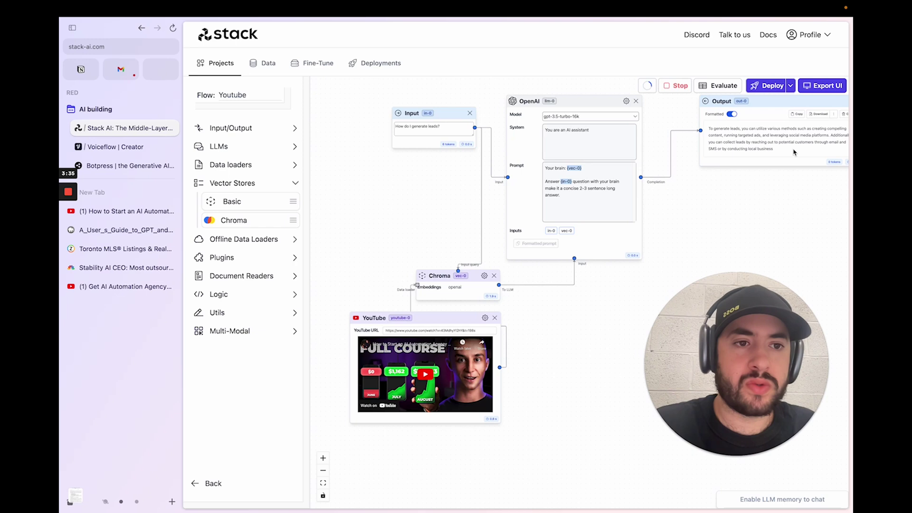
left_click_drag(765, 106, 723, 112)
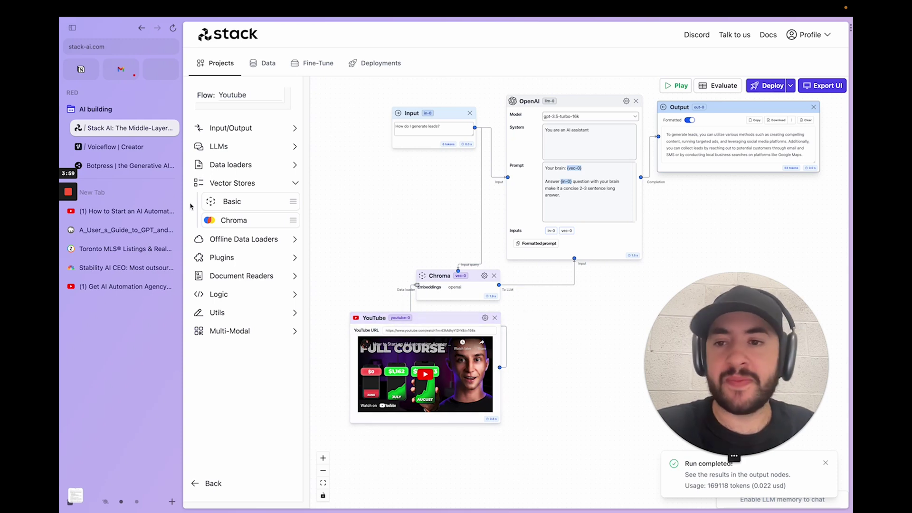
Create a Build AI Assistant named 'Youtube AAA' on Web Chat in English (en-US)
left_click(136, 146)
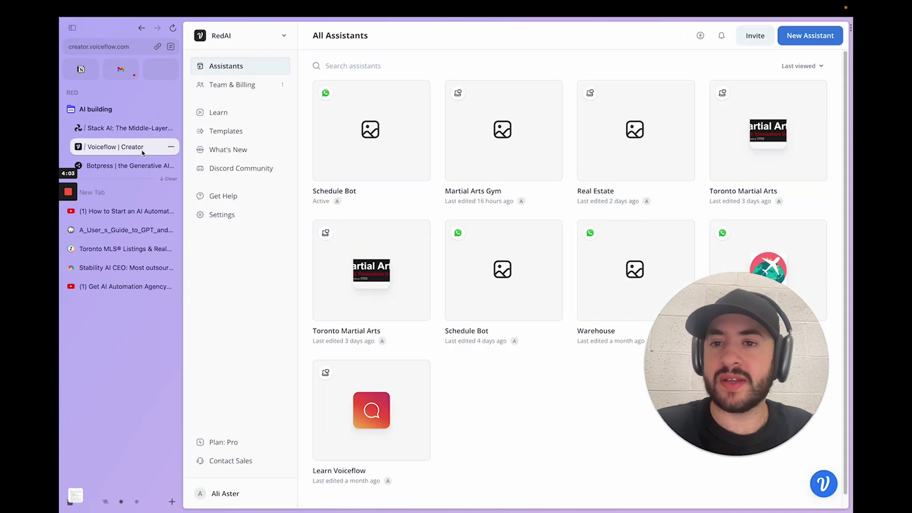
left_click(811, 35)
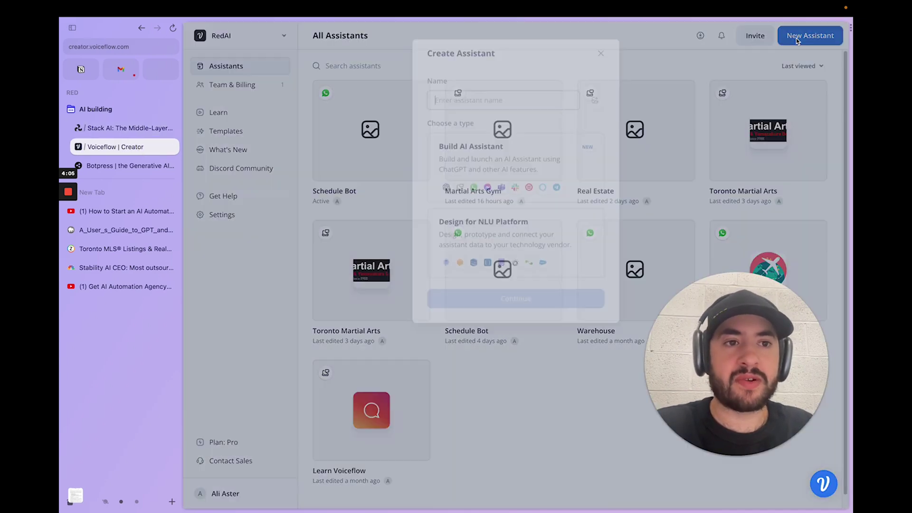
left_click(508, 94)
type("Youtub")
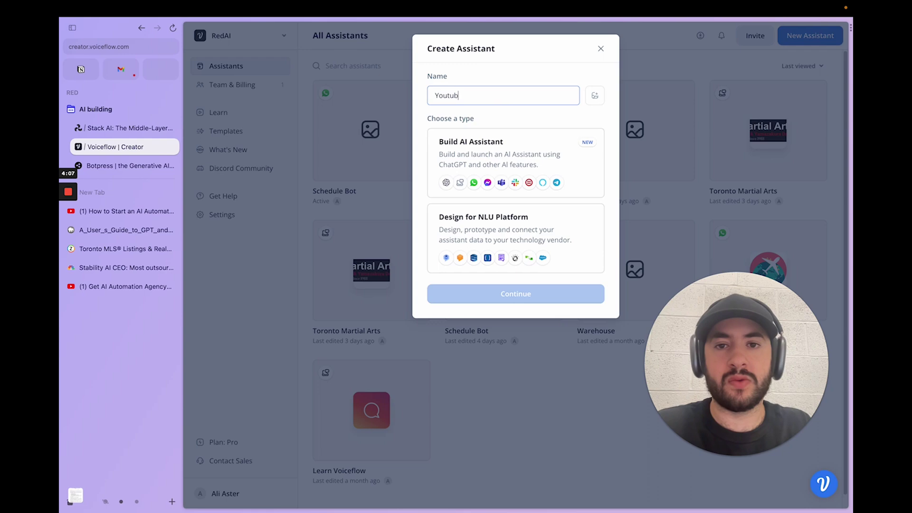
type("e AAA")
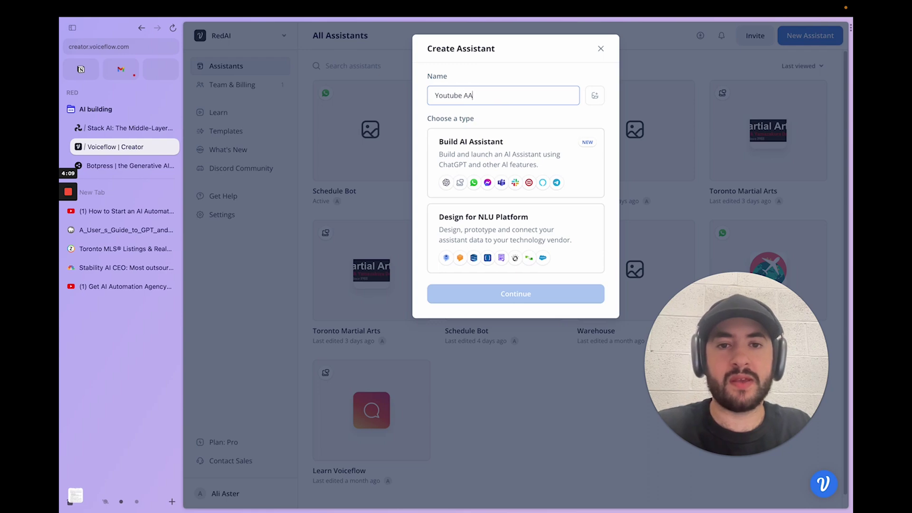
left_click(505, 163)
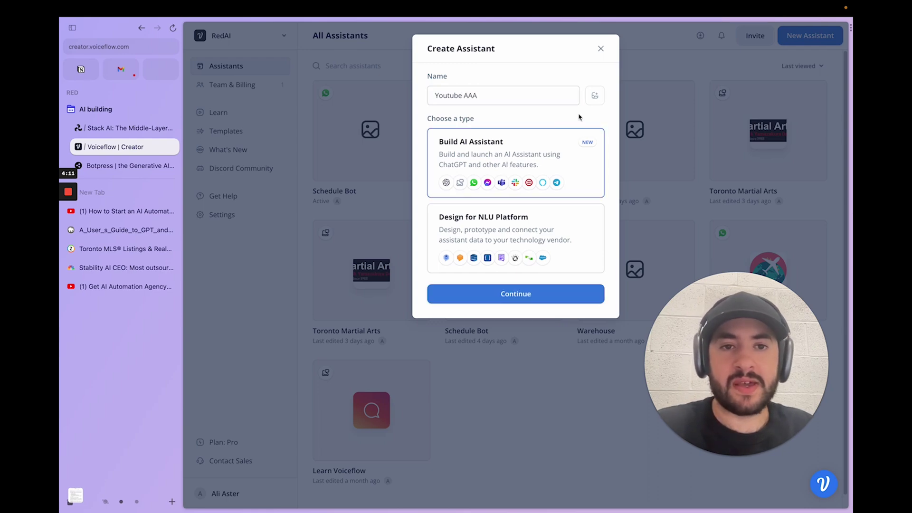
left_click(514, 295)
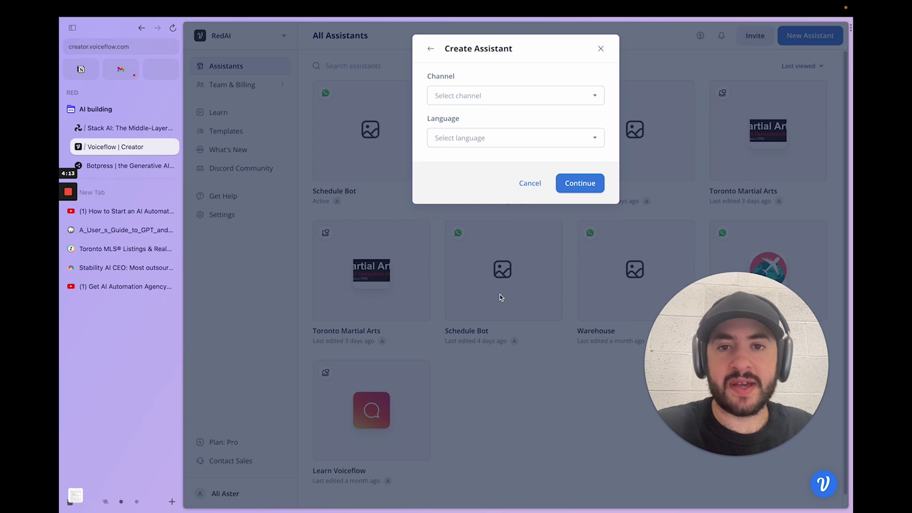
left_click(489, 93)
left_click(475, 138)
left_click(478, 138)
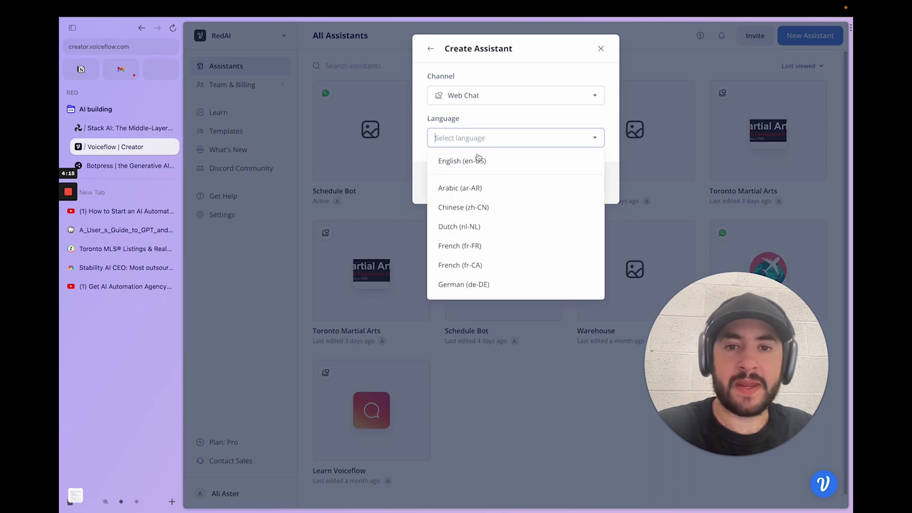
left_click(478, 160)
left_click(578, 186)
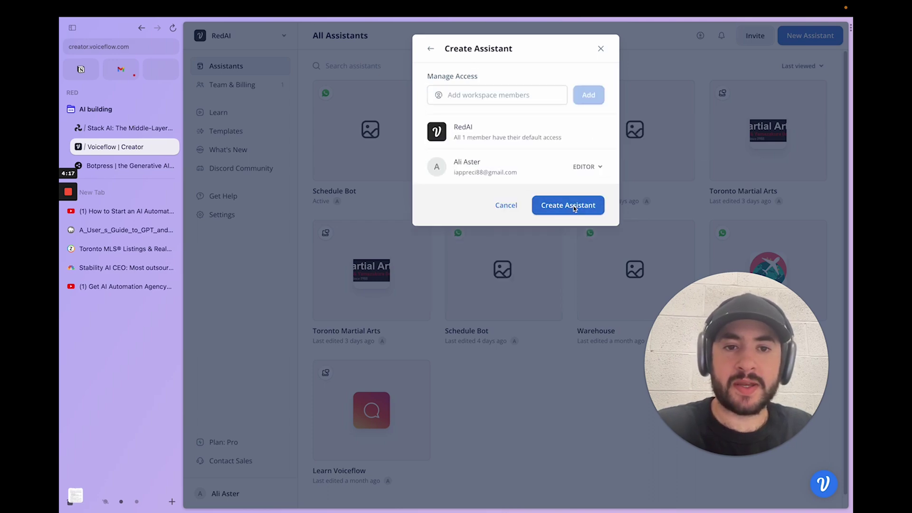
left_click(580, 203)
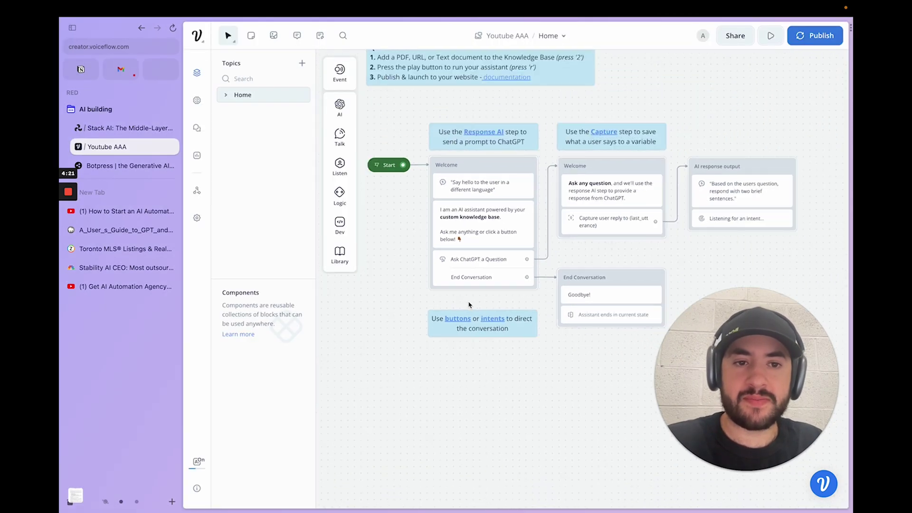
Box-select all the template blocks and notes and delete them, leaving only Start
left_click(235, 43)
left_click(259, 66)
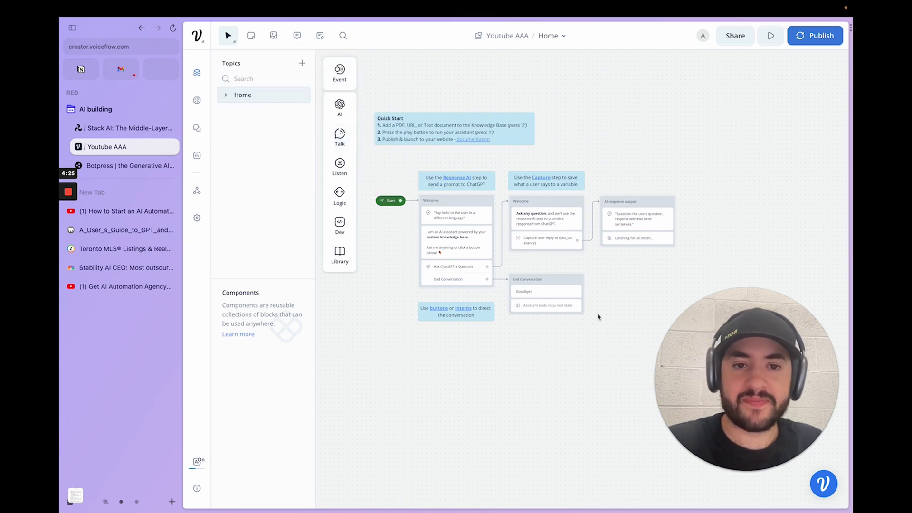
left_click_drag(376, 88, 632, 376)
key("Delete")
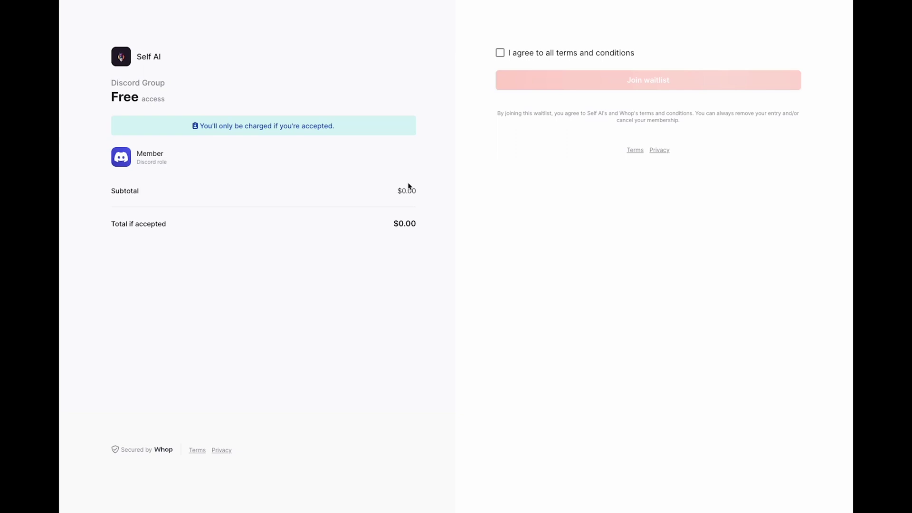
Agree to the terms and join the Self AI Discord waitlist, then highlight the confirmation
left_click(500, 53)
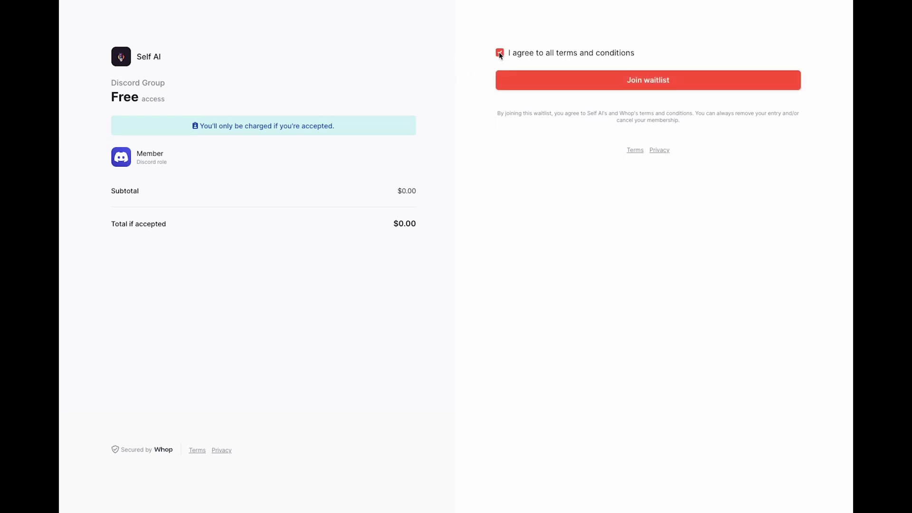
left_click(521, 84)
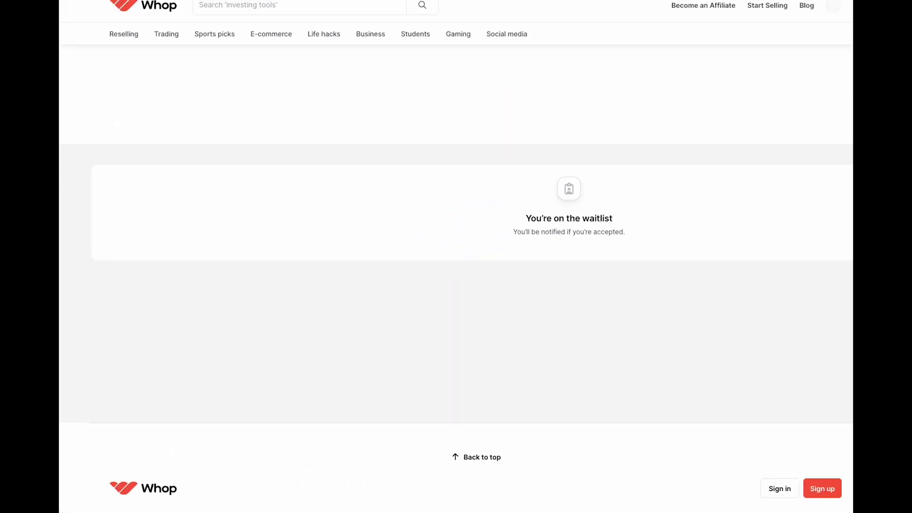
left_click_drag(578, 258, 515, 224)
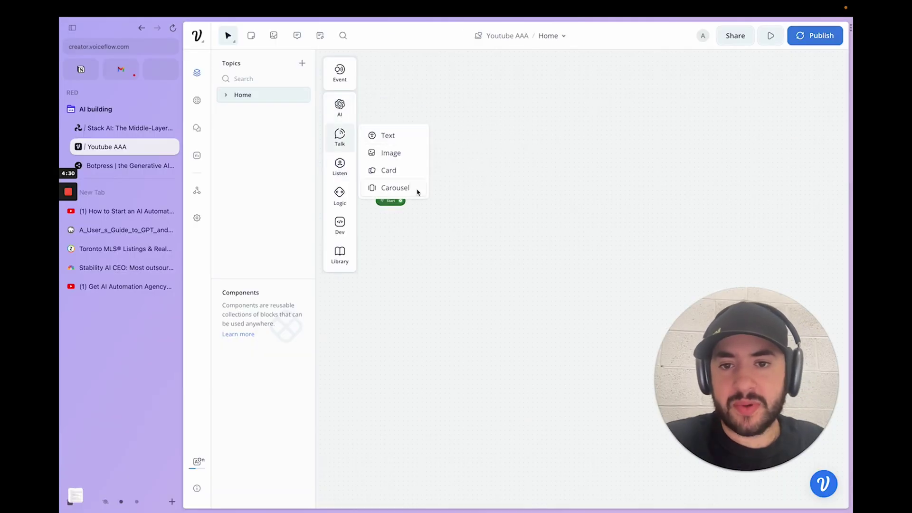
Connect a text block after Start saying "Hi, I am an AAA expert. Ask me anything."
left_click_drag(403, 205, 441, 167)
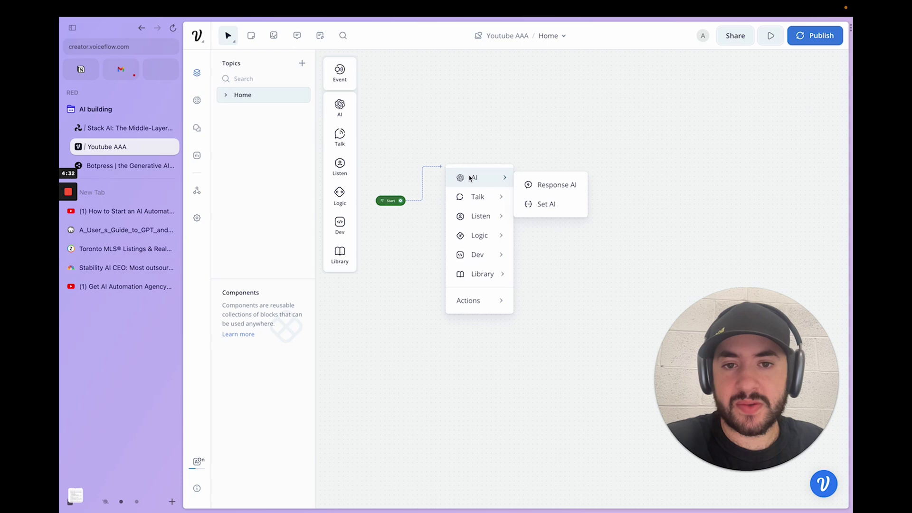
mouse_move(489, 197)
left_click(540, 202)
left_click(768, 112)
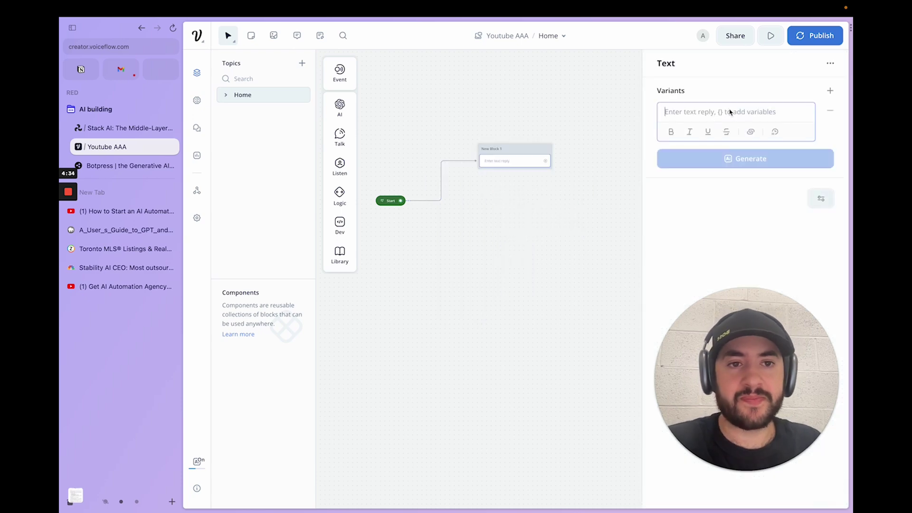
type("Hi, I am an AAA ")
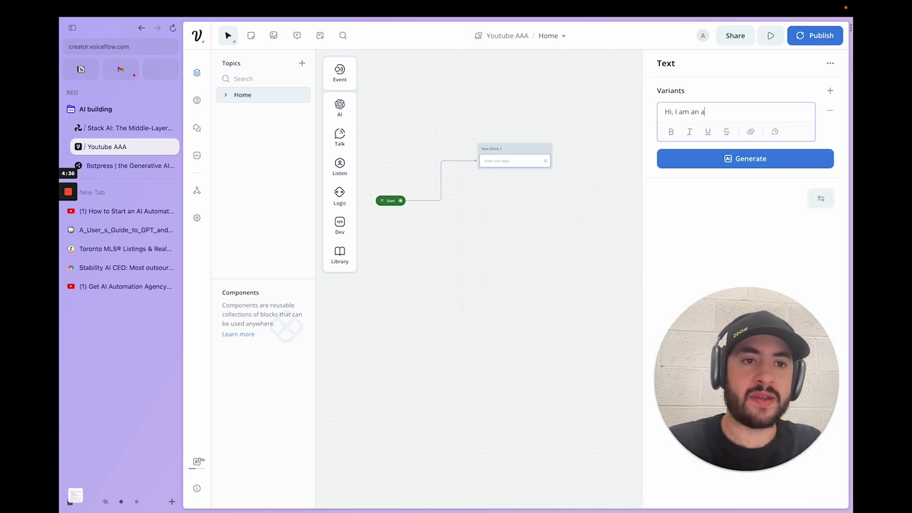
type("expert. ")
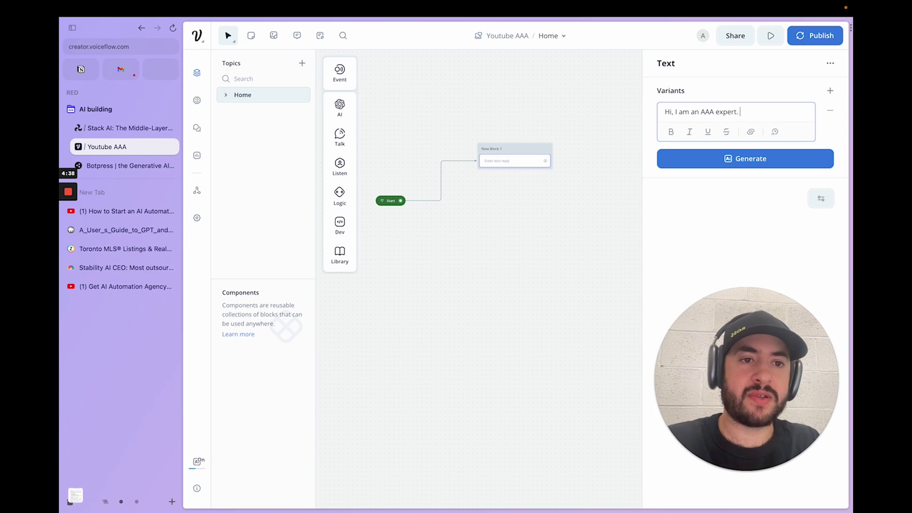
type("Ask me anythi")
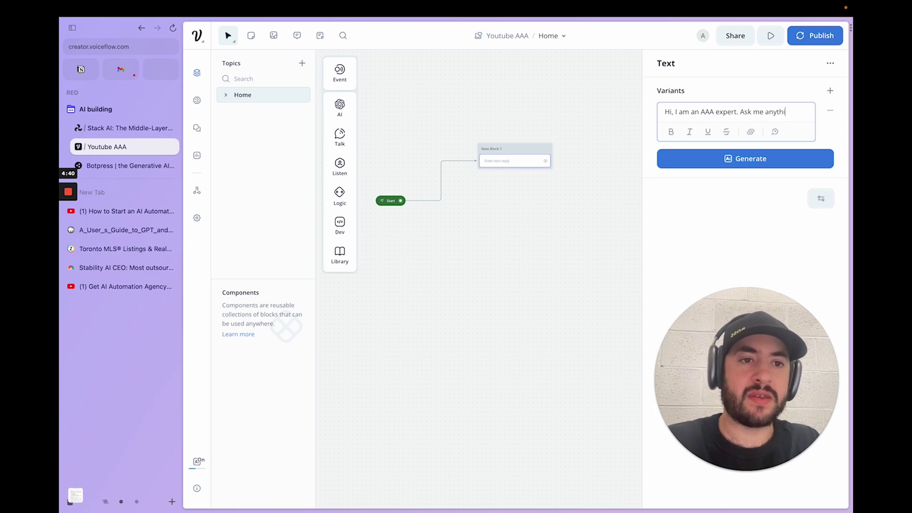
type("ng.")
Add a Capture step into New Block 1, the greeting block
mouse_move(340, 111)
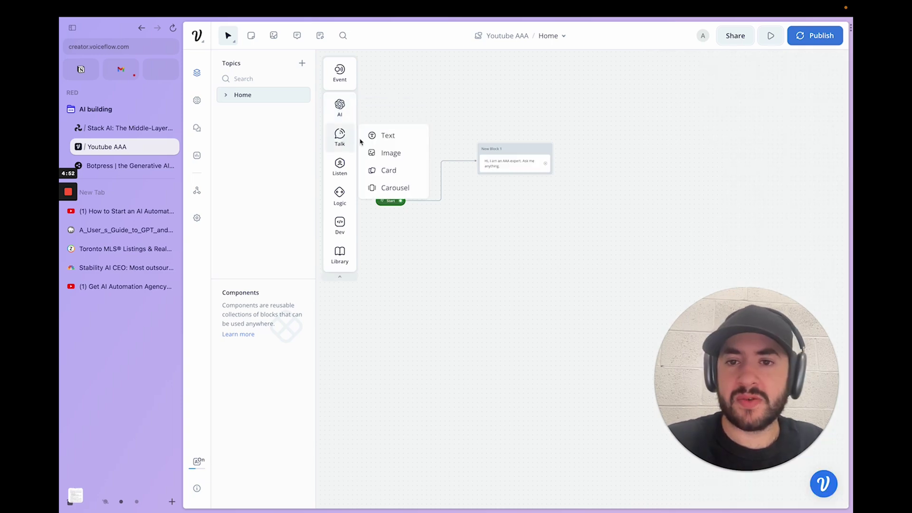
mouse_move(350, 167)
left_click_drag(376, 200, 509, 167)
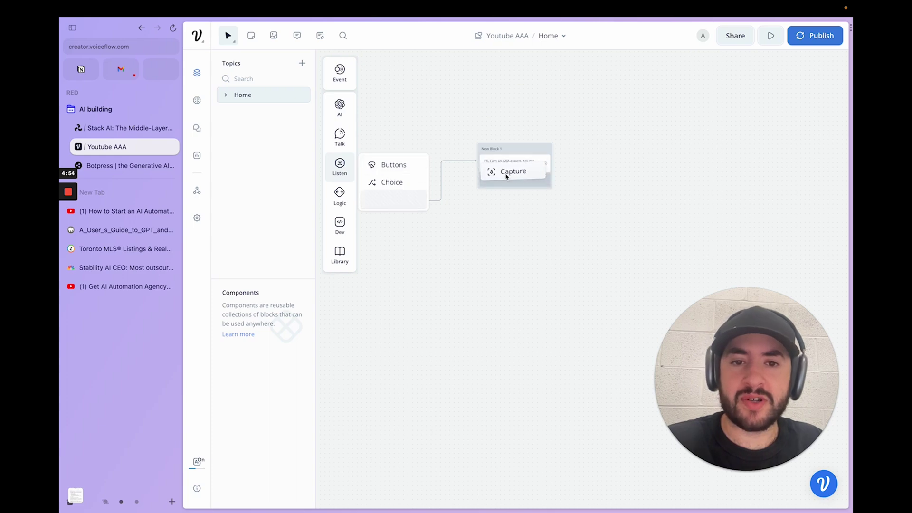
left_click(703, 142)
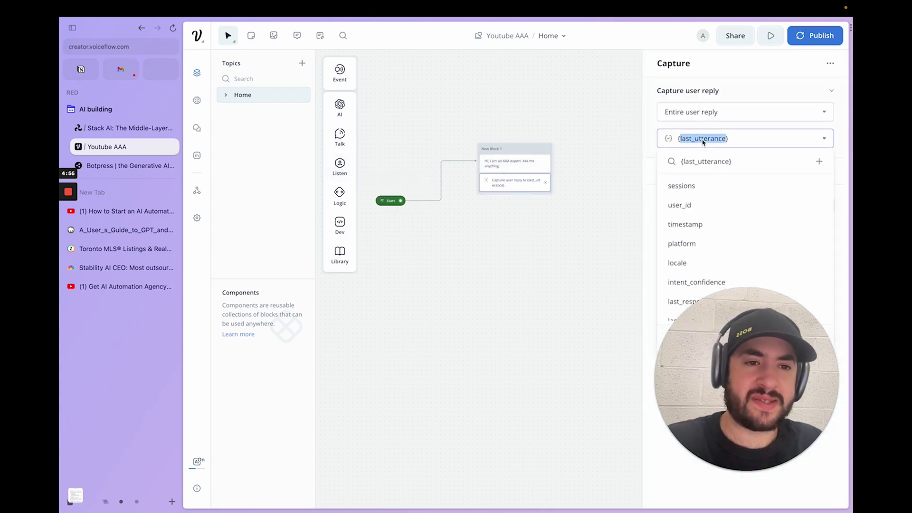
left_click_drag(747, 361, 161, 361)
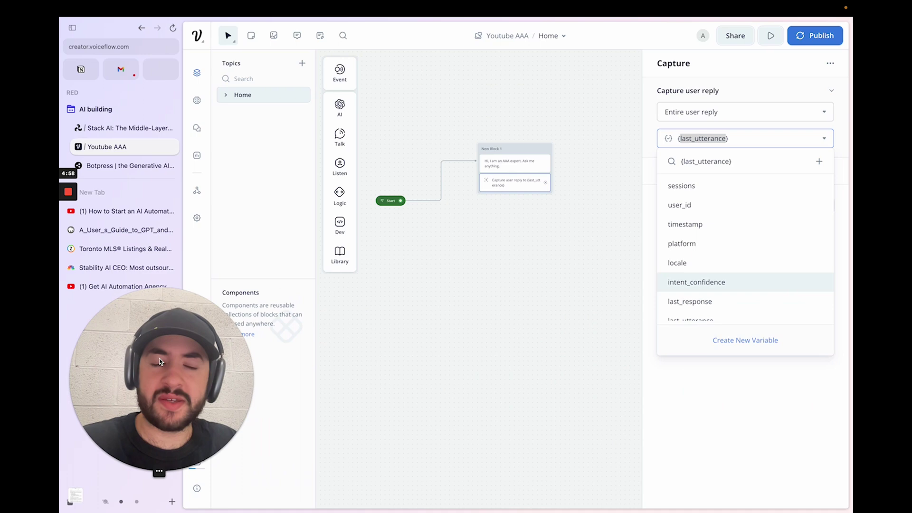
left_click(752, 341)
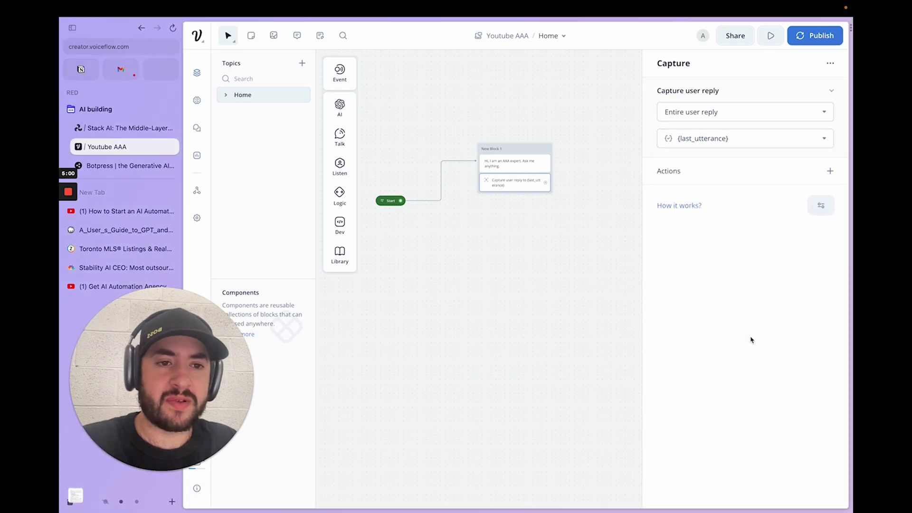
Create a userWant variable and have the Capture step store the entire reply in it
left_click(321, 35)
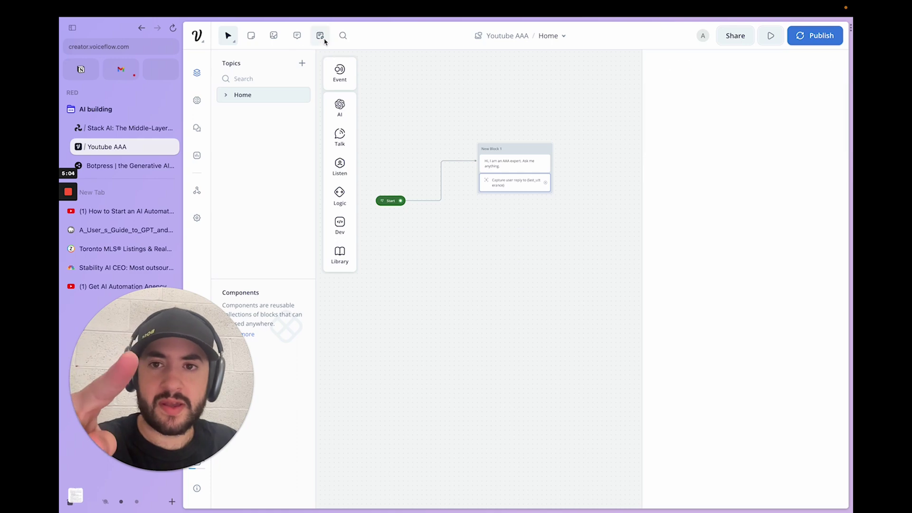
left_click(457, 178)
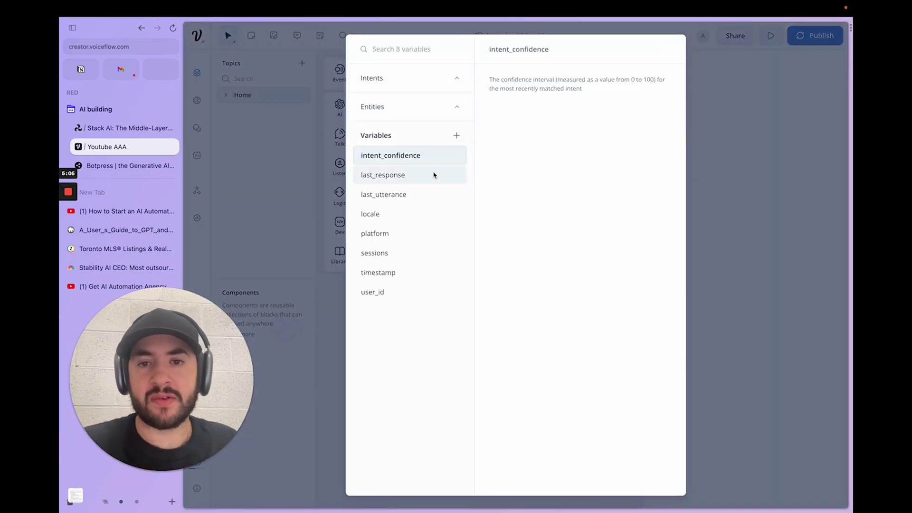
left_click(457, 136)
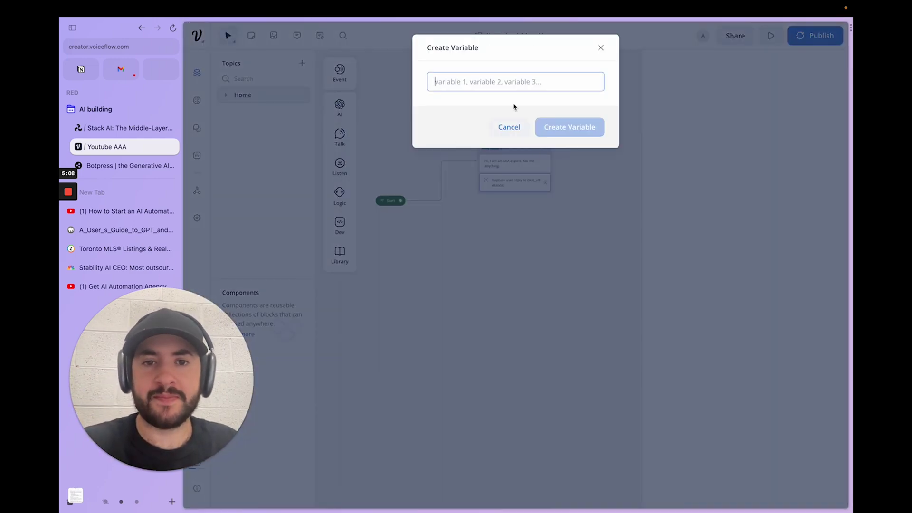
type("user")
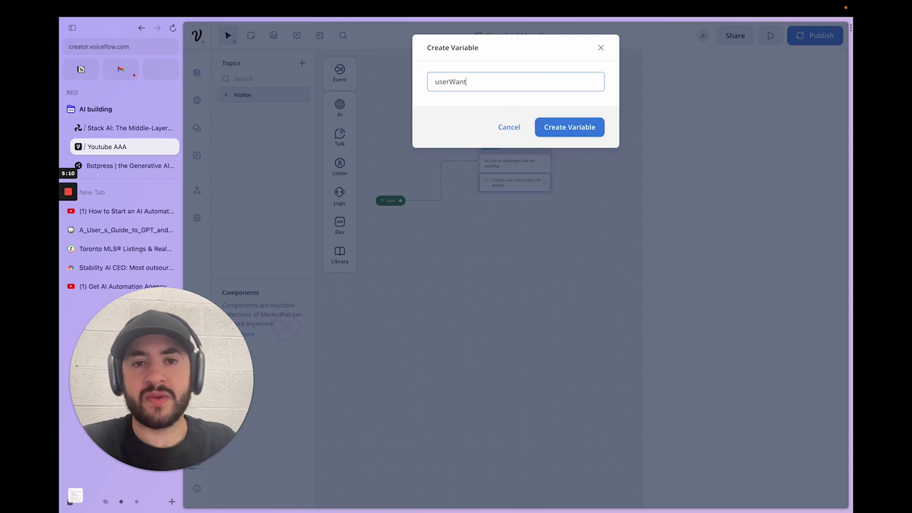
type("Want")
left_click(589, 127)
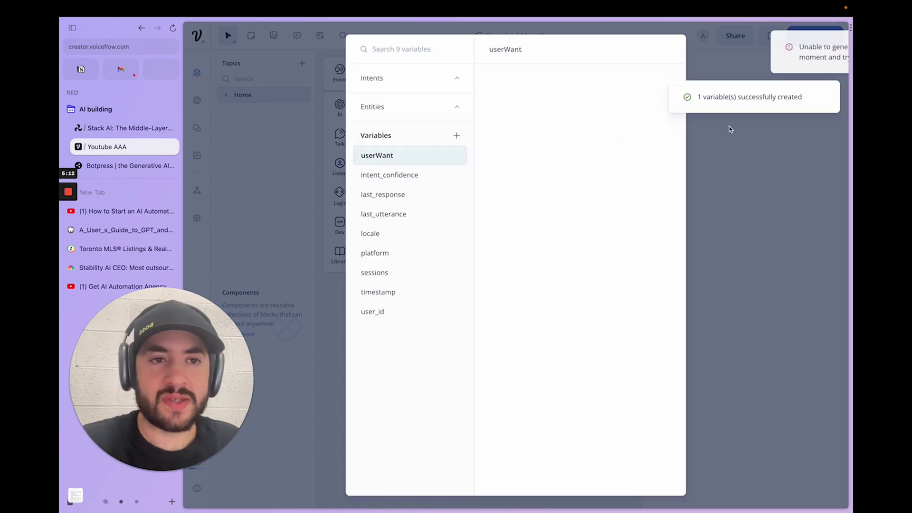
left_click(731, 153)
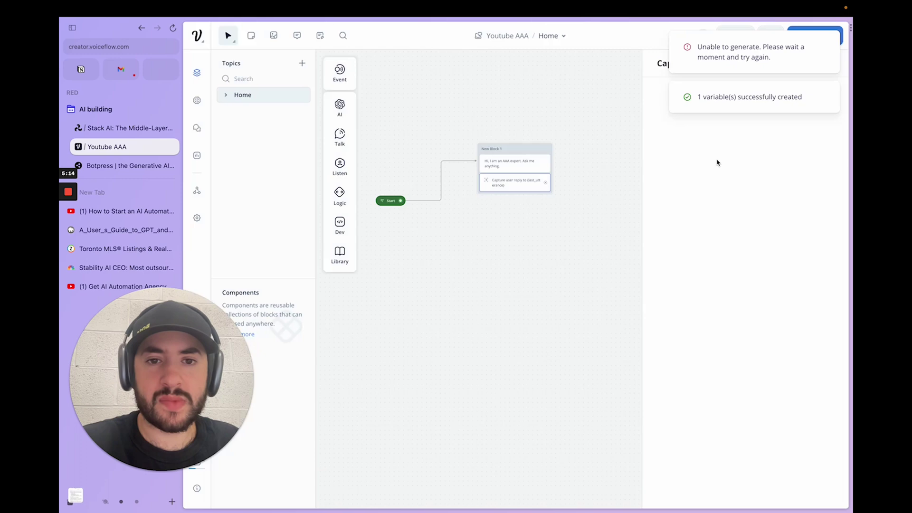
double_click(711, 139)
type("use")
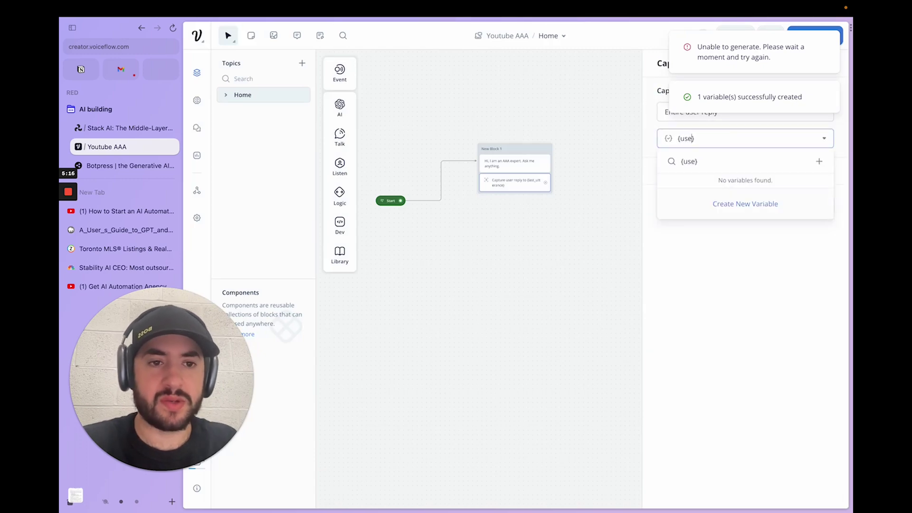
type("rwant")
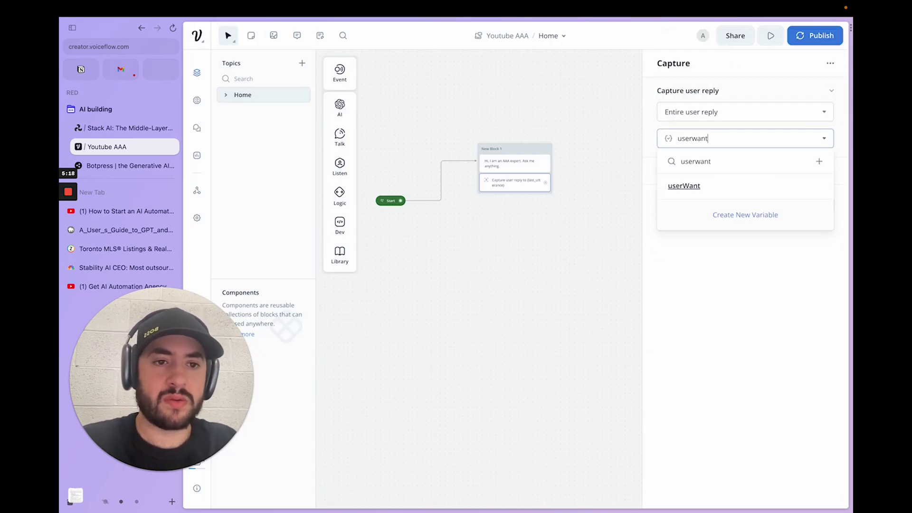
left_click(715, 192)
Link the capture step to a new API block, New Block 2, placed beside the others
left_click(583, 191)
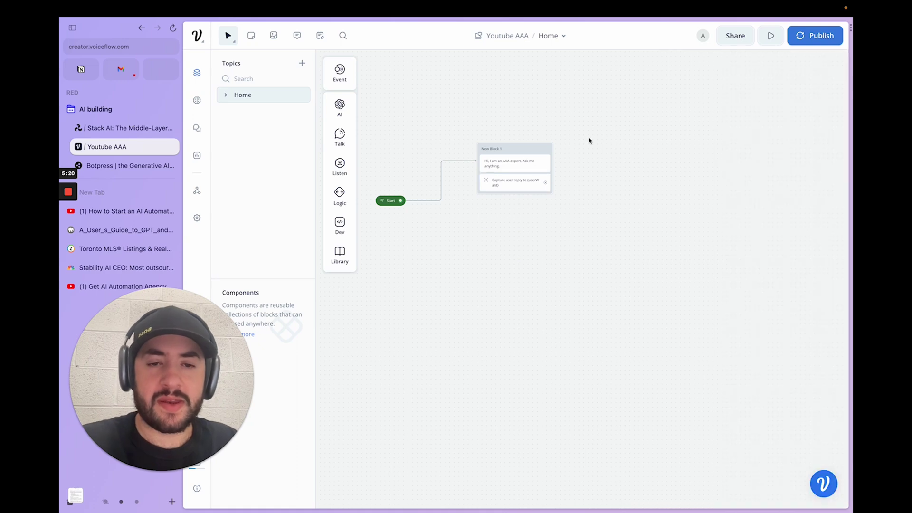
left_click_drag(549, 184, 597, 118)
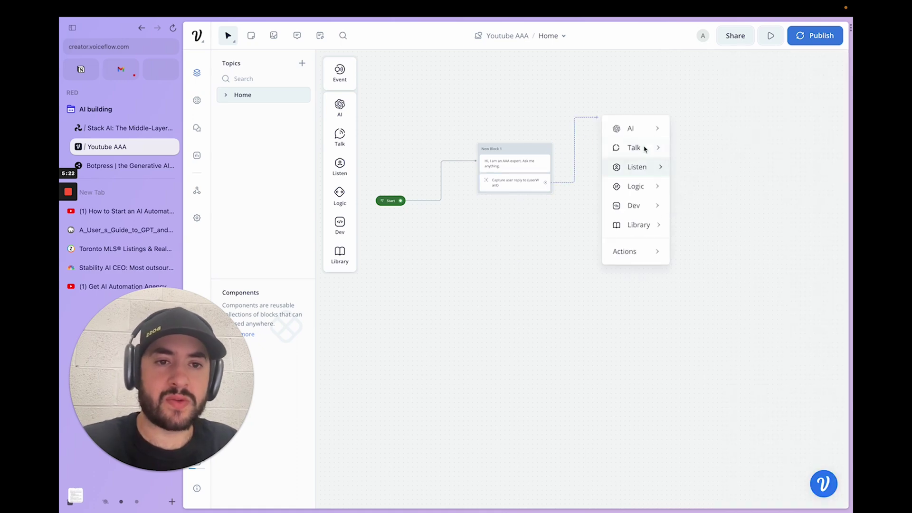
mouse_move(645, 135)
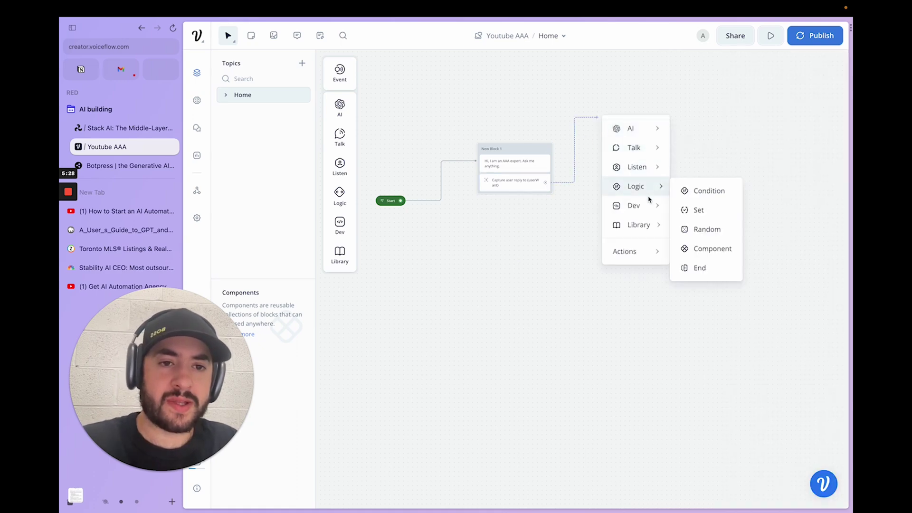
mouse_move(658, 206)
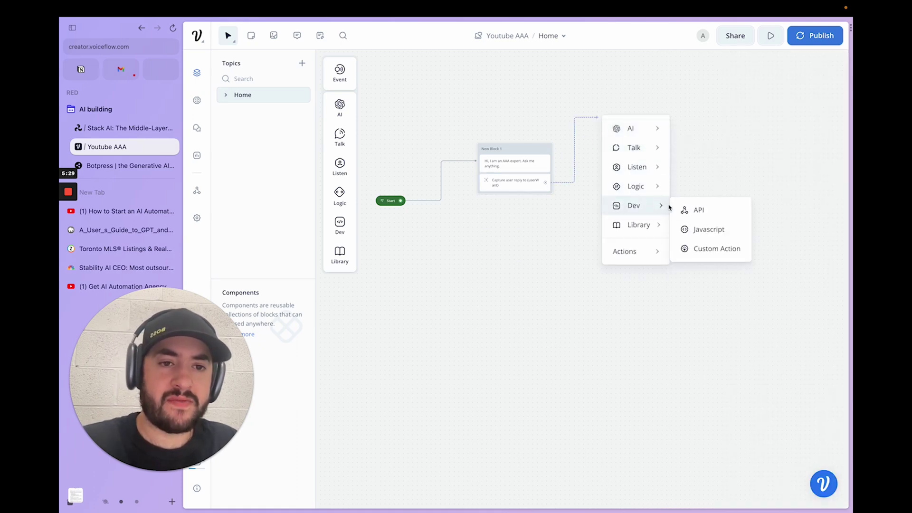
left_click(695, 212)
left_click_drag(598, 107, 546, 113)
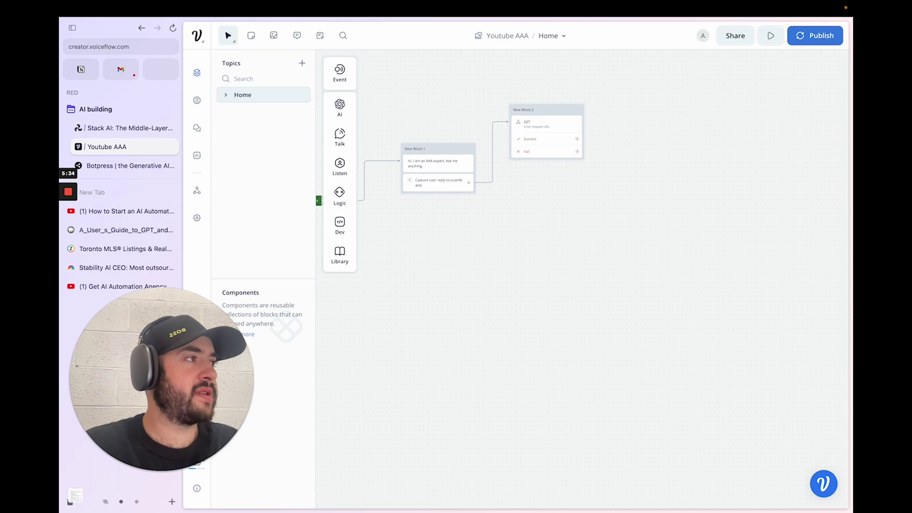
Switch the API request to POST and add Authorization and Content-Type headers
left_click(530, 124)
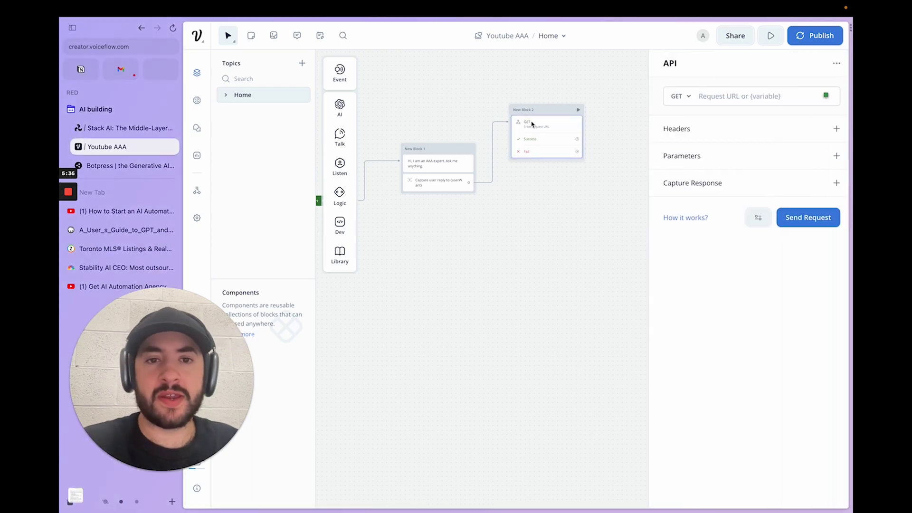
left_click(685, 101)
left_click(687, 138)
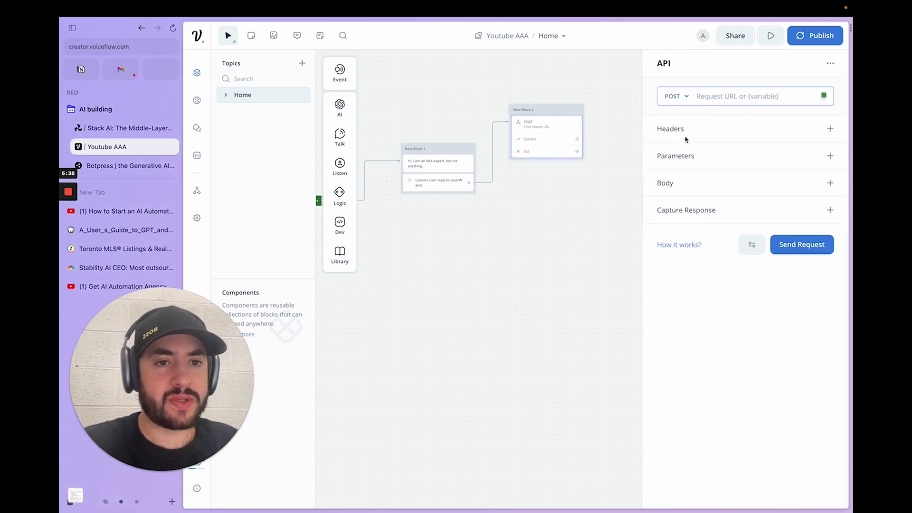
left_click(829, 129)
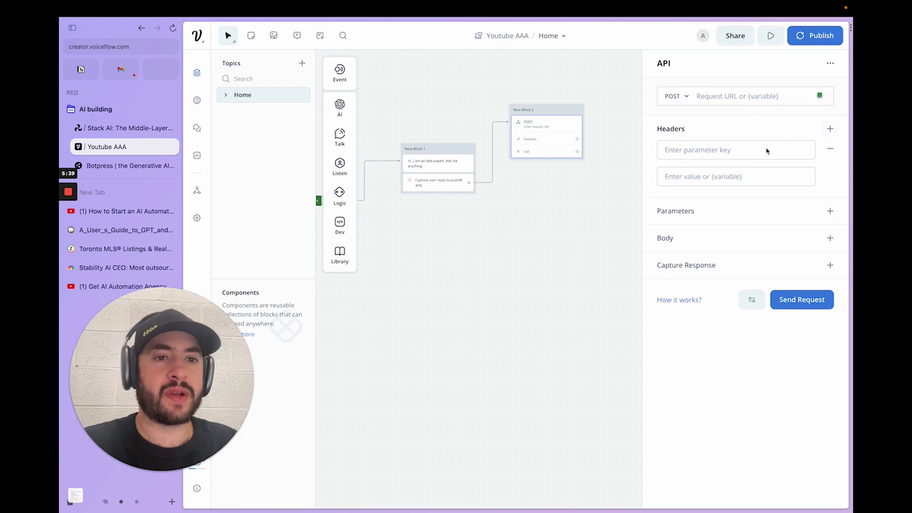
left_click(718, 156)
type("Authorization")
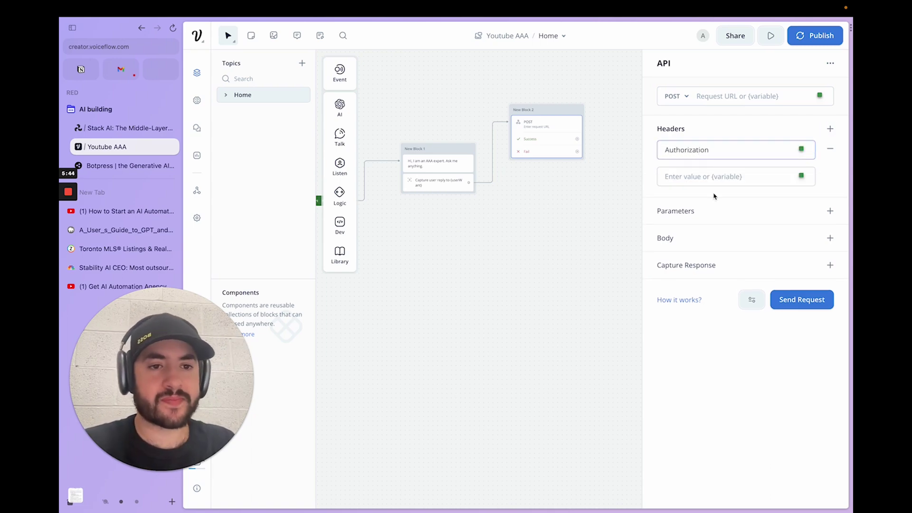
left_click(831, 129)
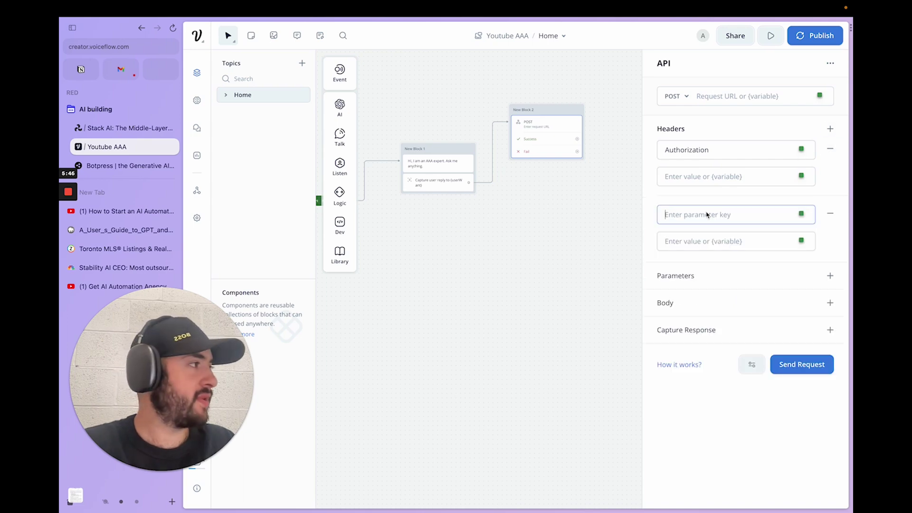
type("Content-Type")
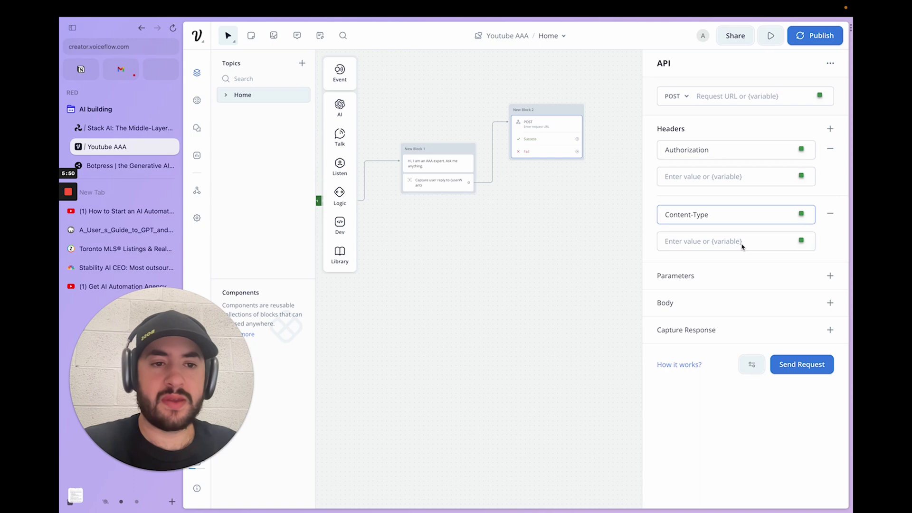
Set Content-Type to application/json, leaving the Authorization value and request URL empty
left_click(727, 243)
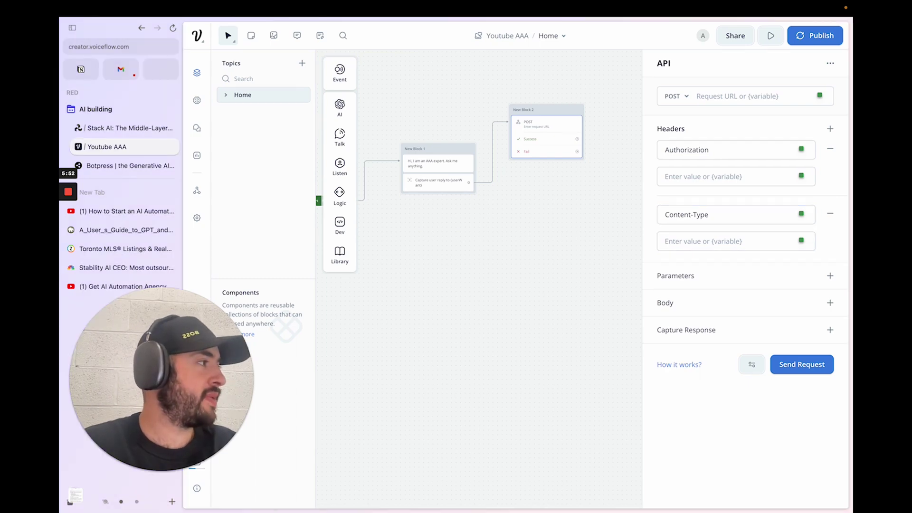
left_click(730, 242)
type("application/json")
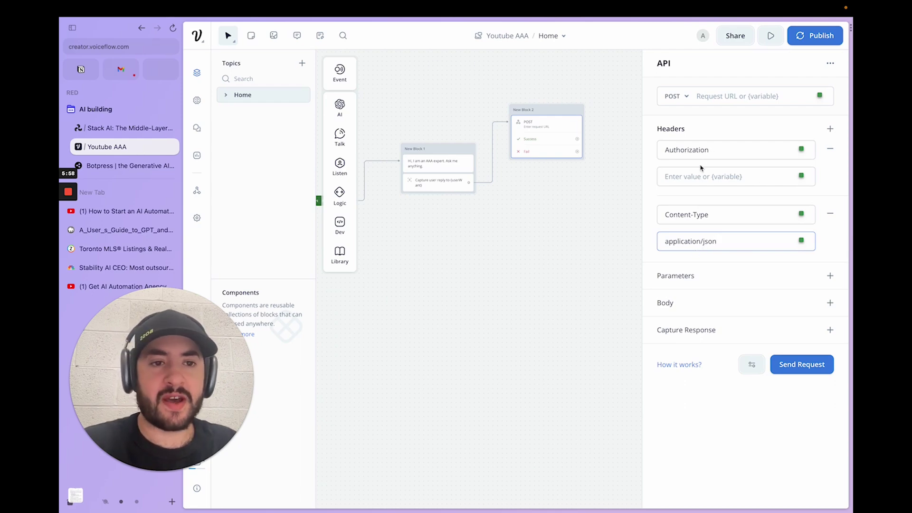
left_click(679, 180)
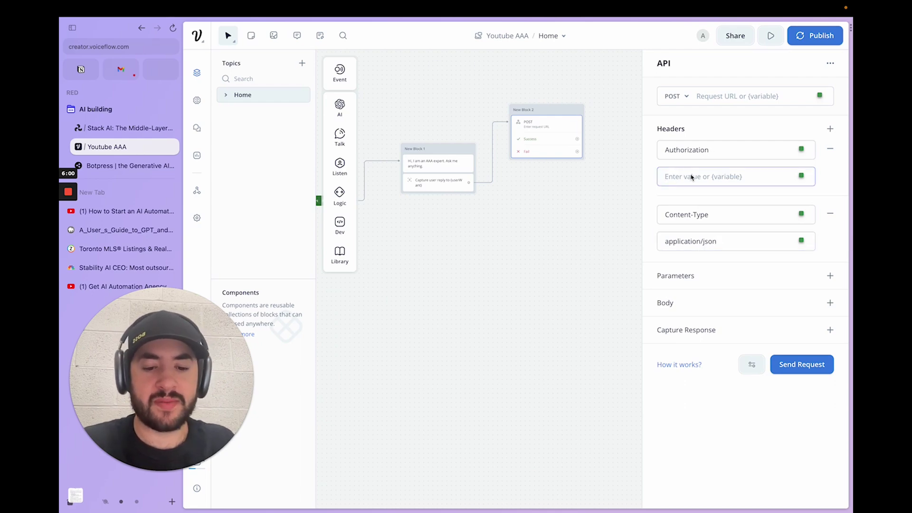
type("API KEY")
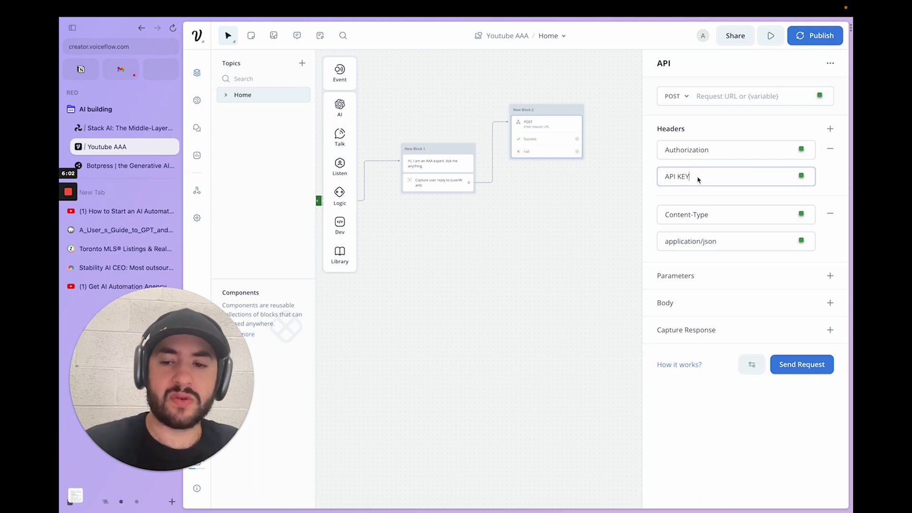
key("super+a")
key("BackSpace")
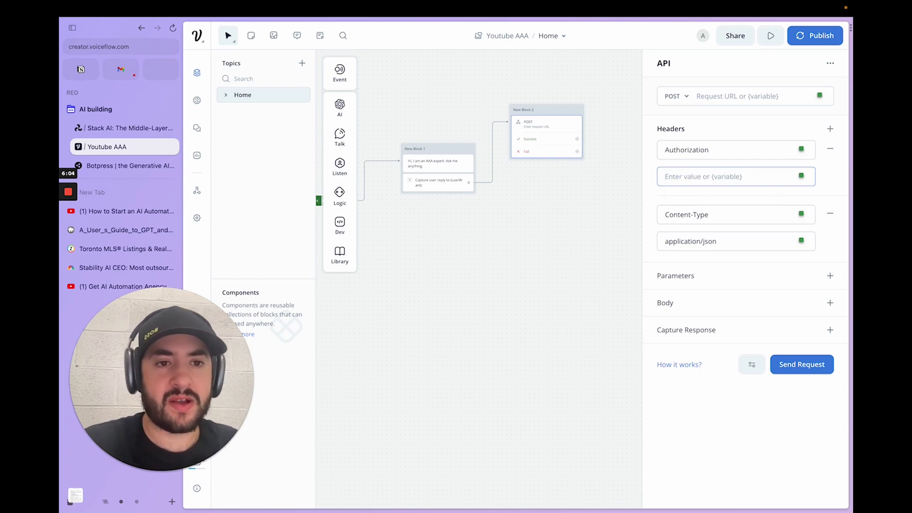
type("E")
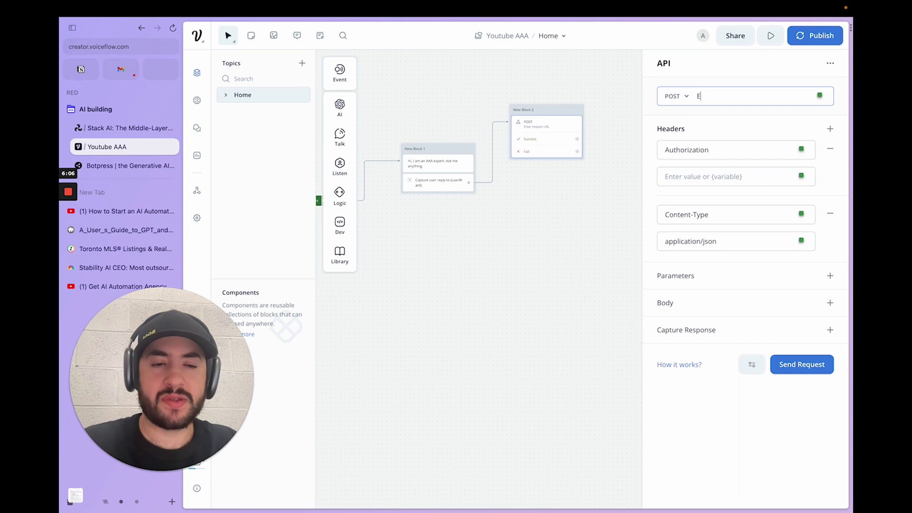
type("NDPOINT_URL")
key("super+a")
key("BackSpace")
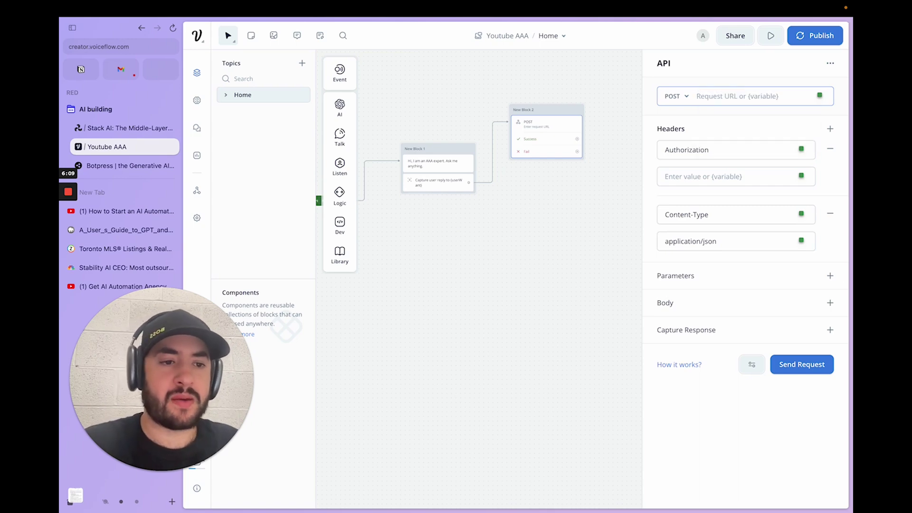
Give the API request a Raw body of {"in-0": "{userWant}"}
left_click(830, 303)
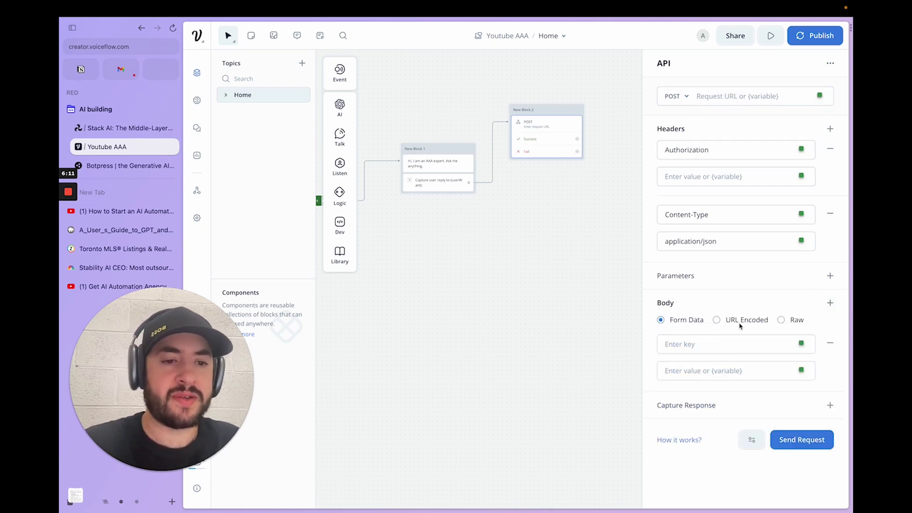
left_click(781, 321)
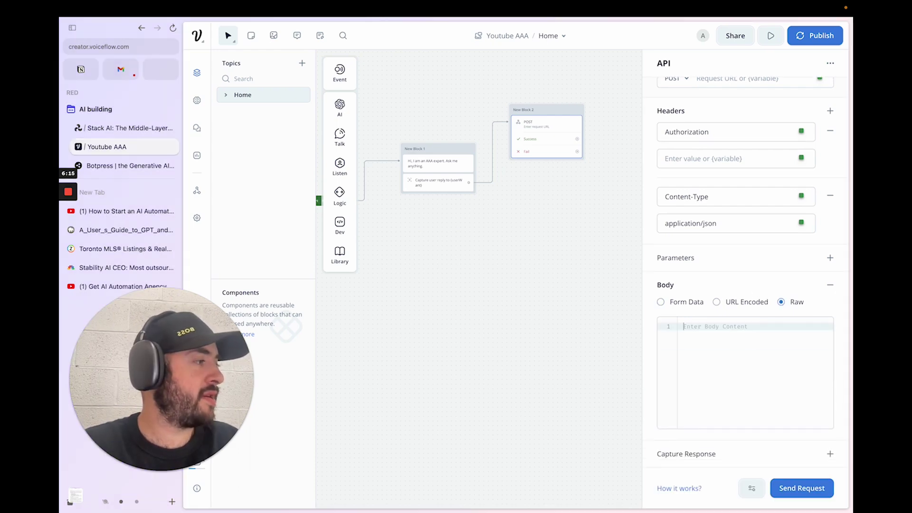
key("Escape")
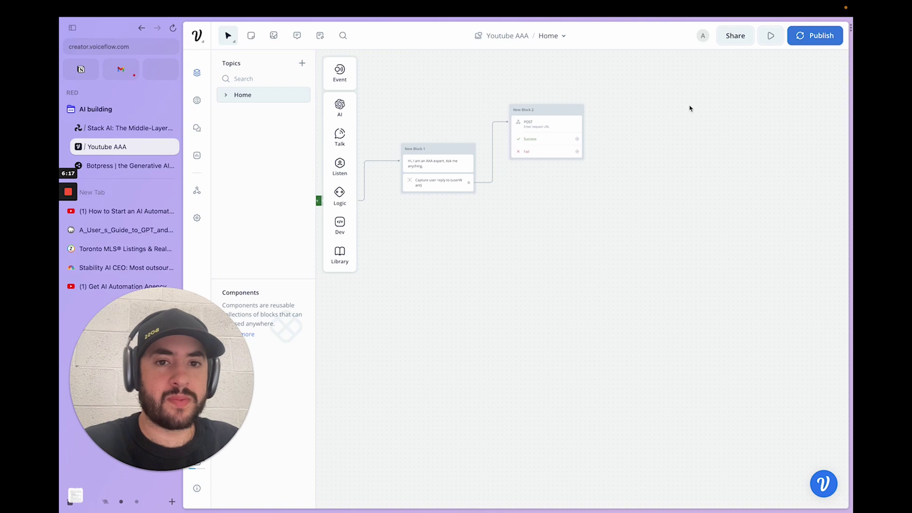
left_click(538, 133)
type("{   \"in-0\": \"{userWant}\" }")
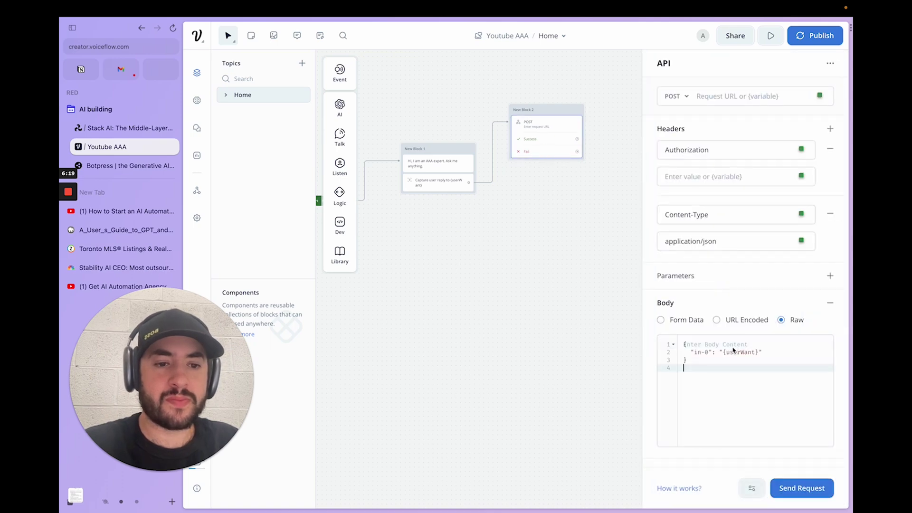
left_click_drag(692, 352, 702, 352)
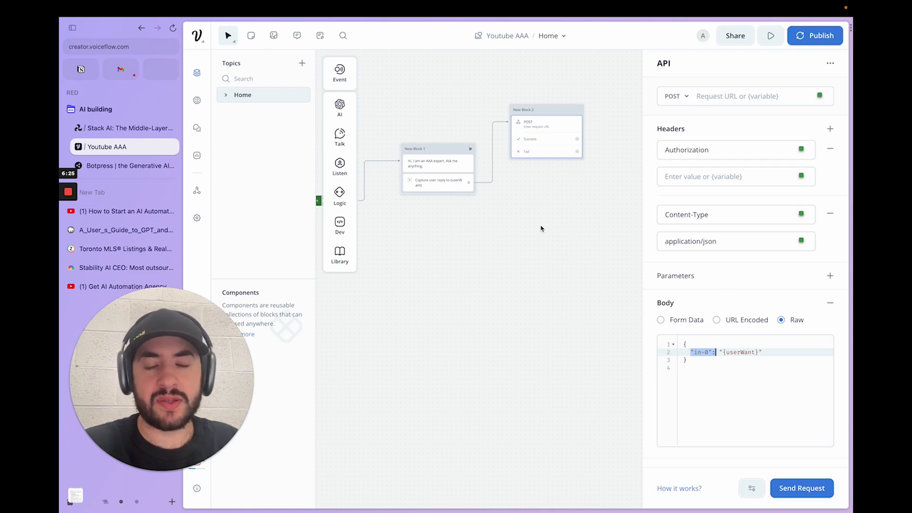
scroll(734, 304, "down", 1)
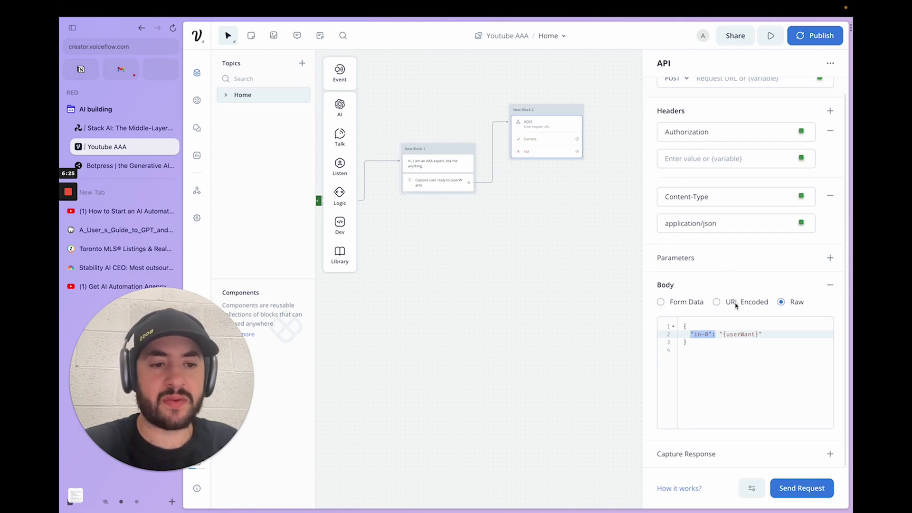
Capture the response key out-0 into a newly created apiResponse variable
left_click(830, 453)
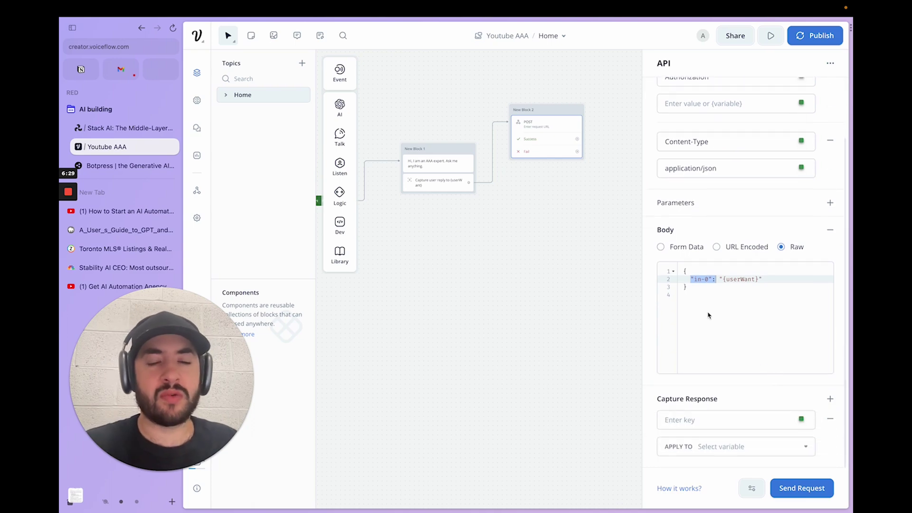
left_click(698, 421)
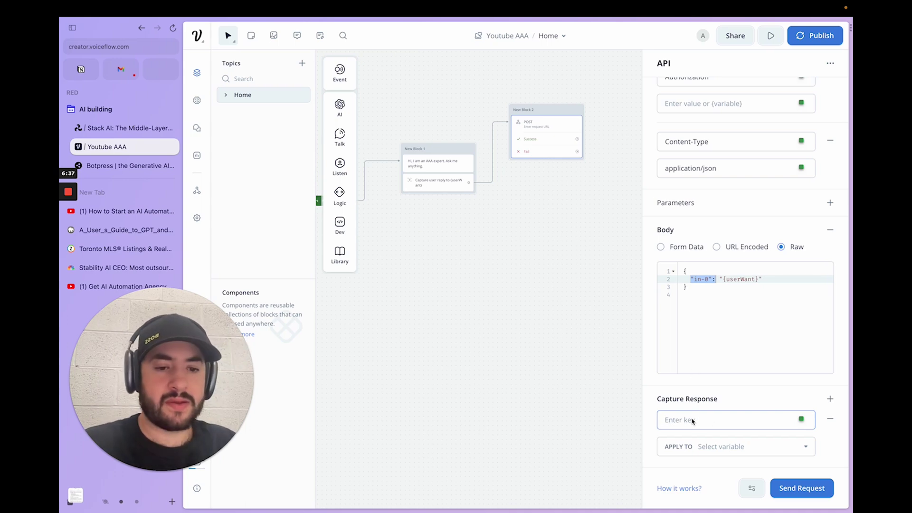
type("out-0")
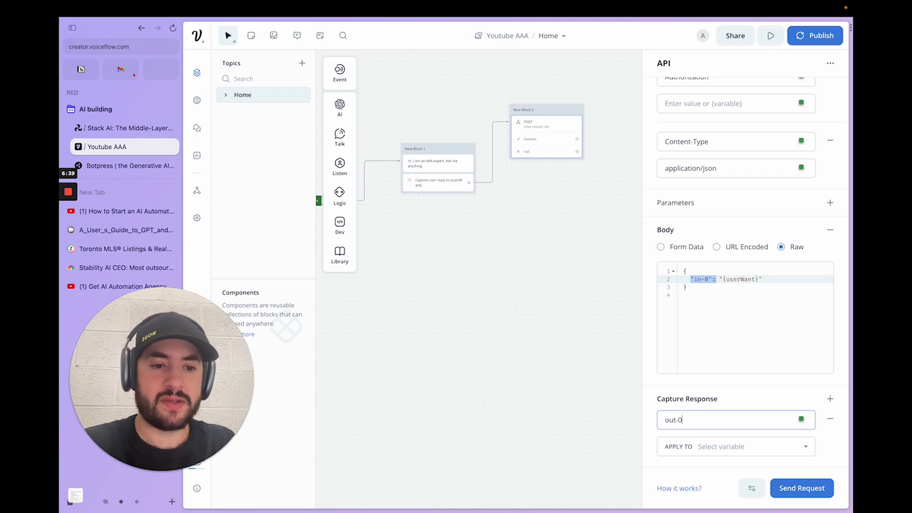
left_click(730, 449)
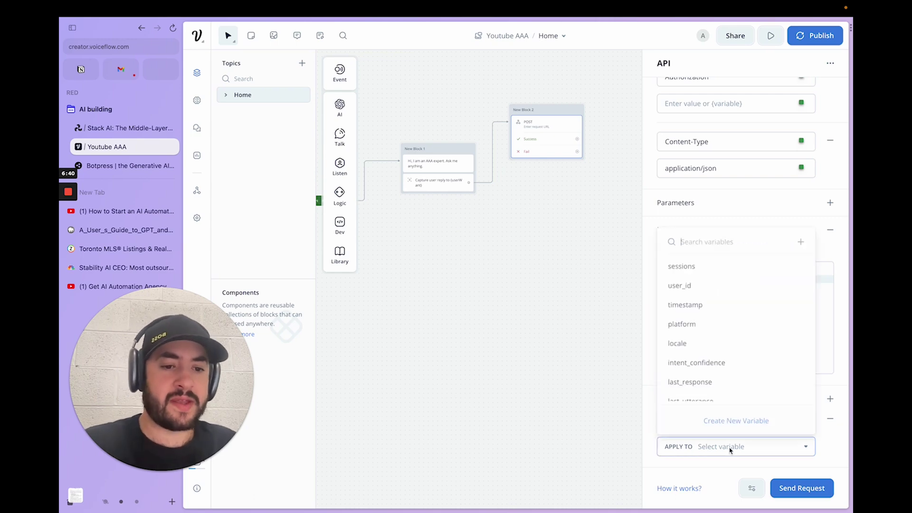
left_click(730, 419)
type("apiResponse")
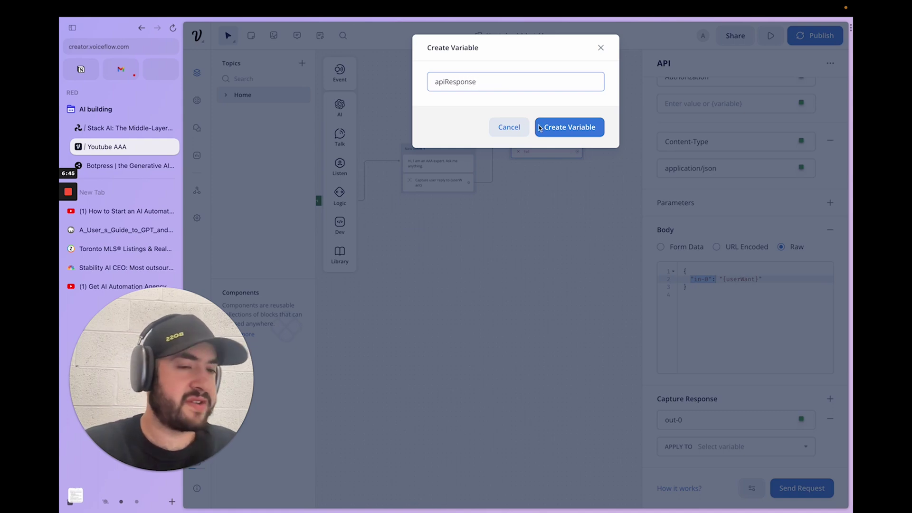
left_click(581, 126)
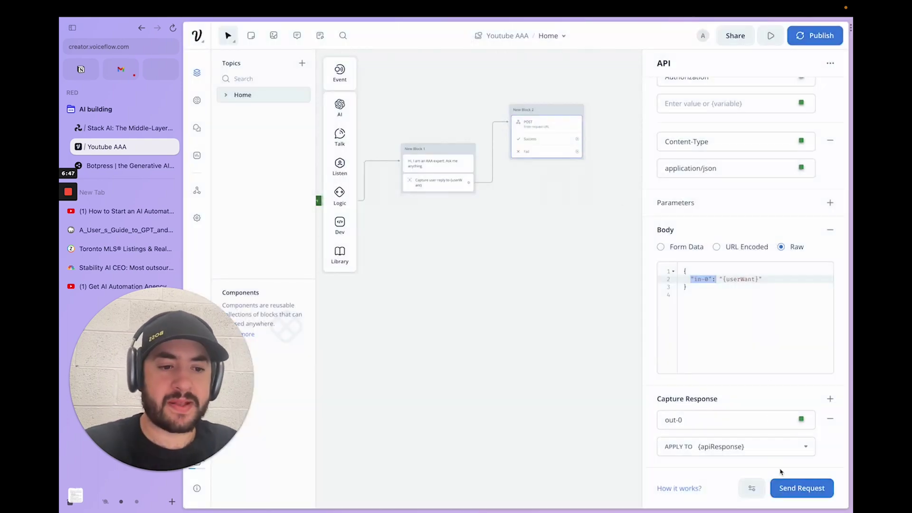
scroll(731, 356, "up", 3)
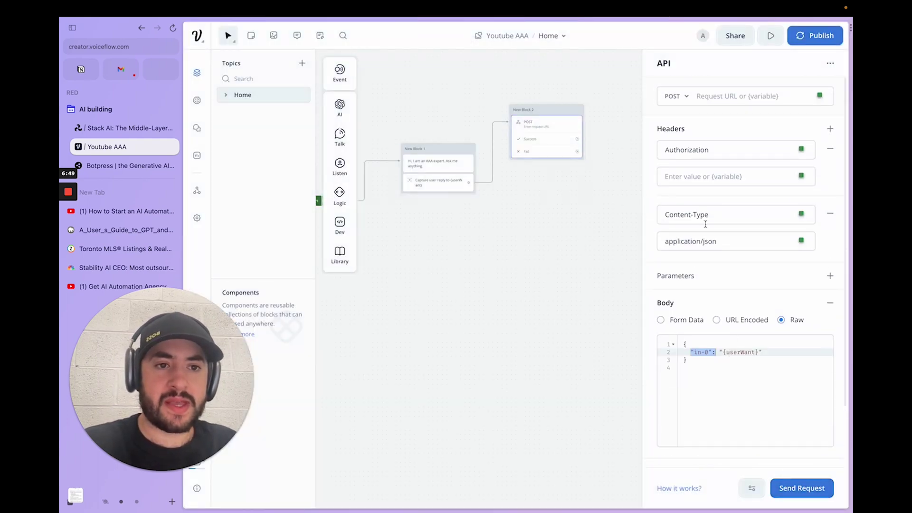
left_click(713, 95)
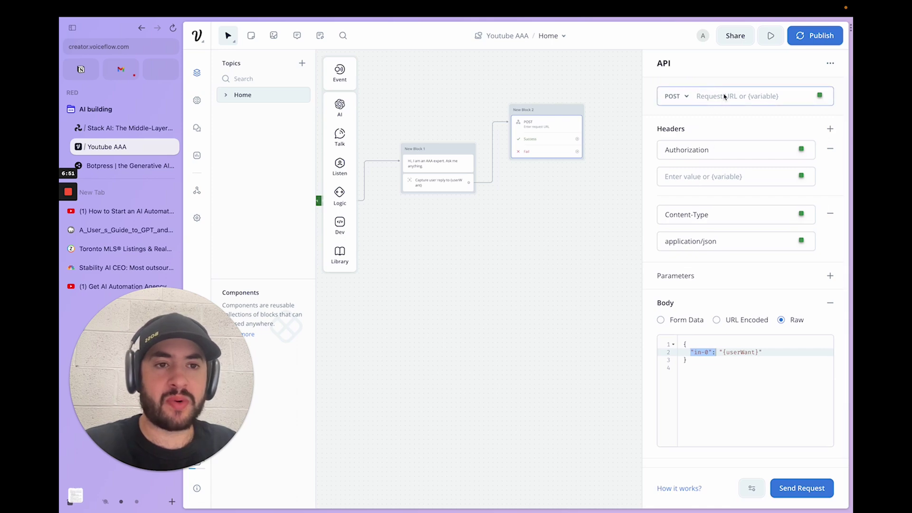
left_click(677, 177)
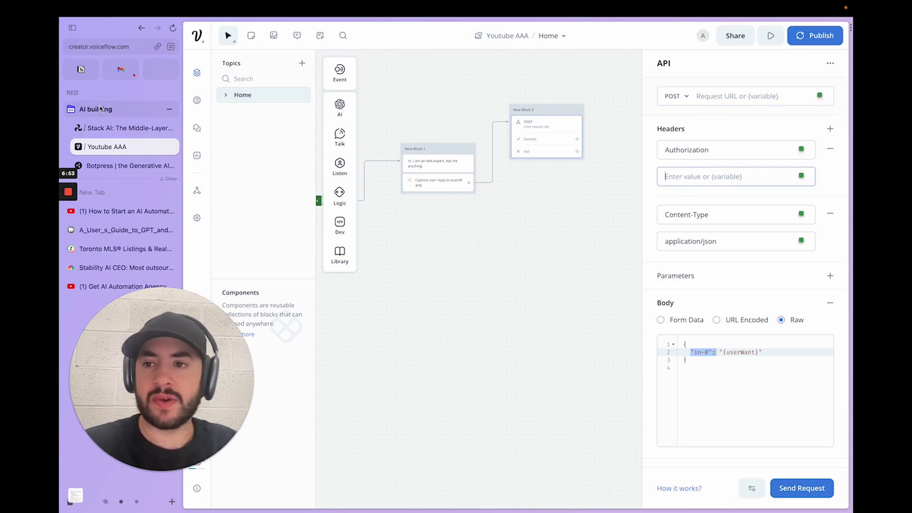
Deploy the Stack AI flow and show the Youtube project's API endpoint code
left_click(108, 132)
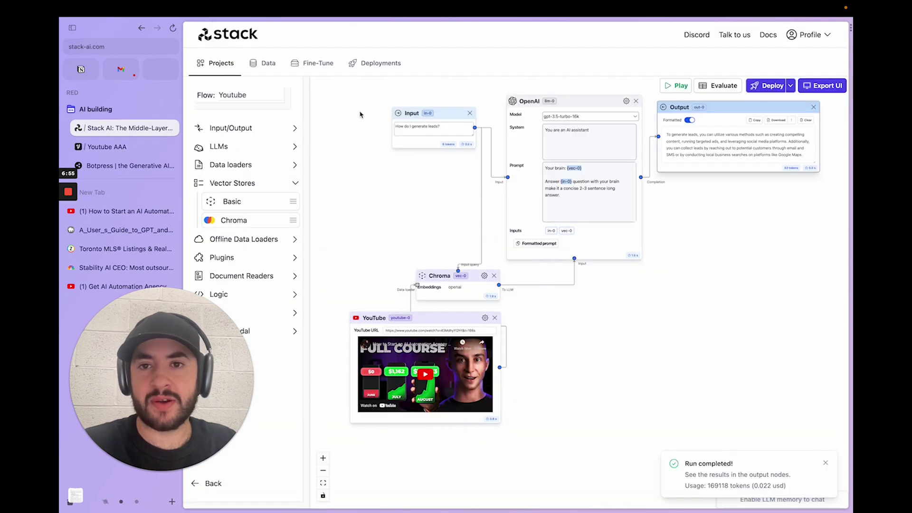
left_click(763, 86)
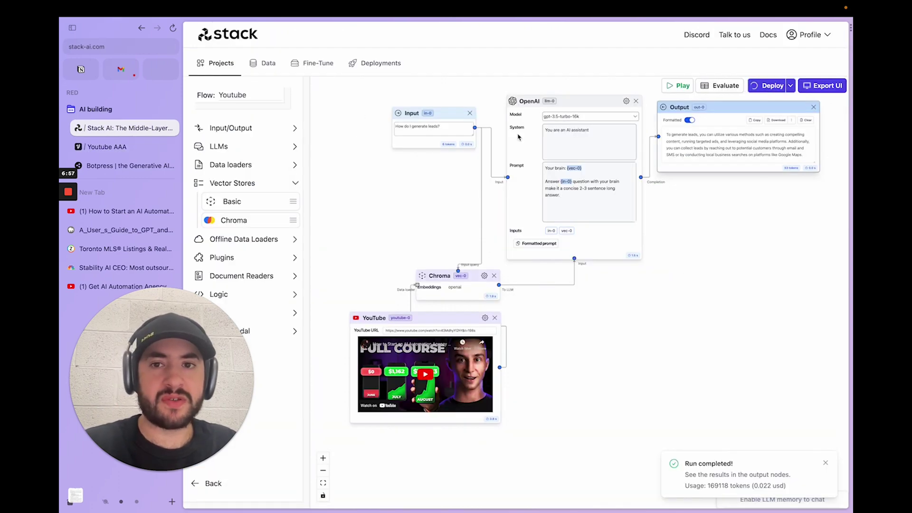
left_click(358, 71)
left_click(368, 136)
scroll(377, 175, "down", 3)
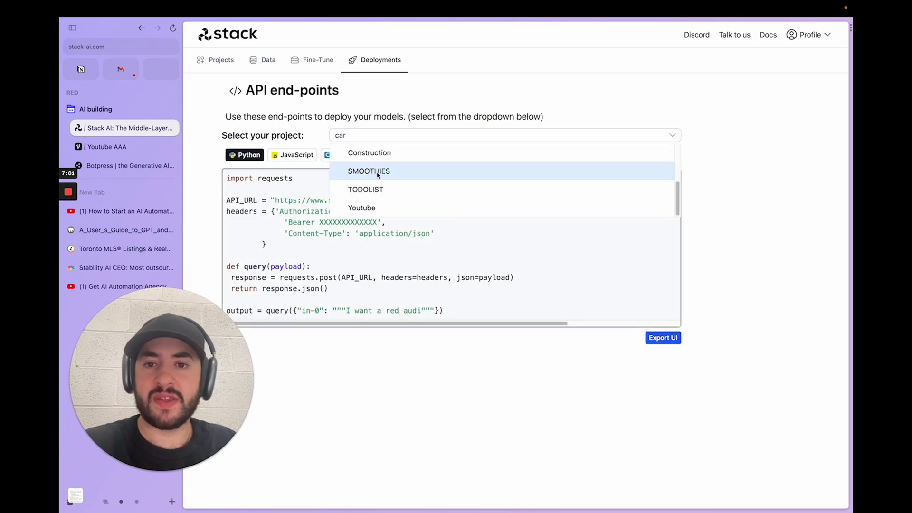
left_click(378, 207)
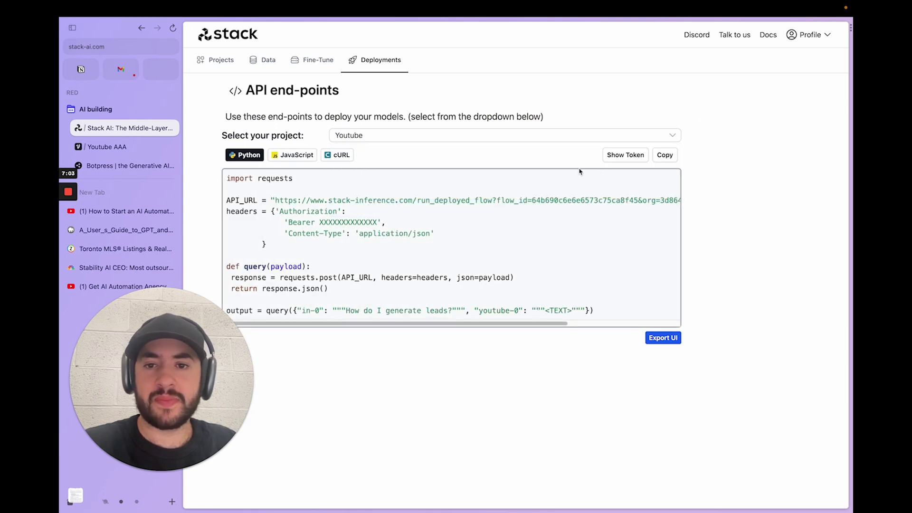
Select the full endpoint URL in the Python code sample
left_click_drag(320, 222, 379, 224)
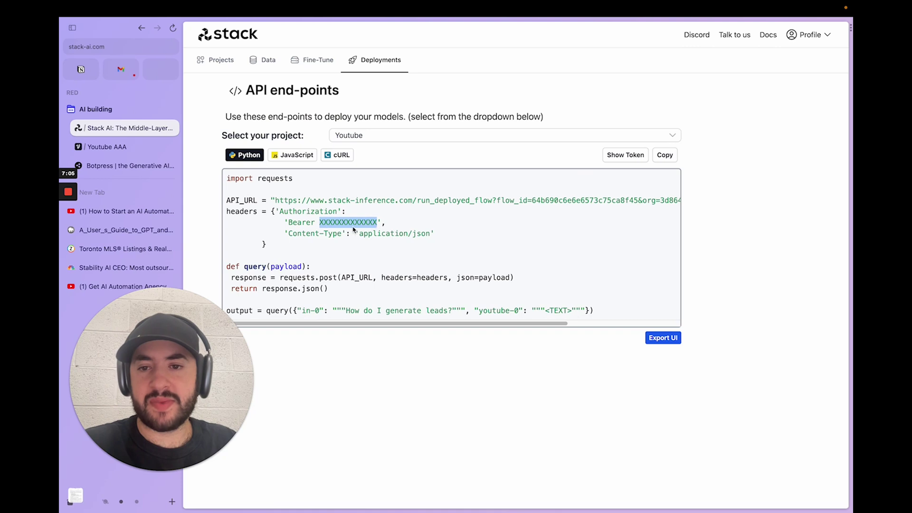
left_click_drag(320, 222, 378, 222)
left_click(323, 227)
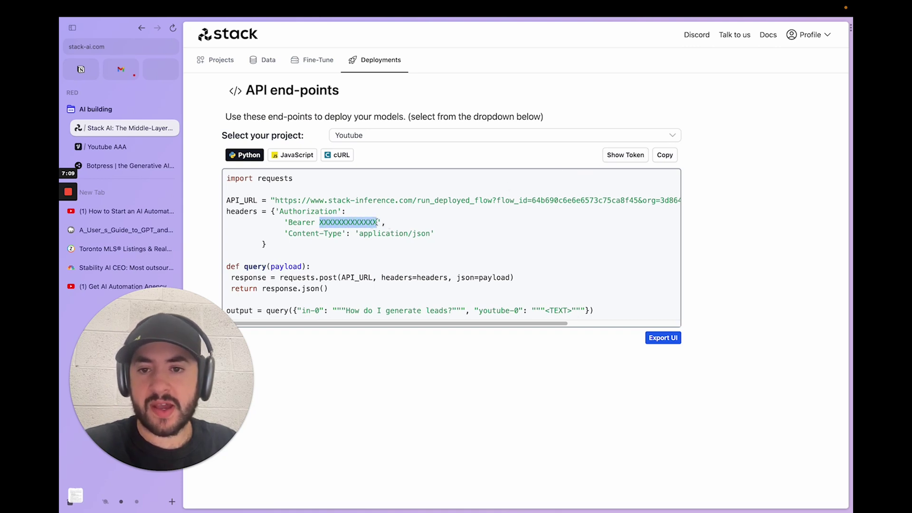
left_click_drag(278, 205, 673, 208)
key("ctrl+c")
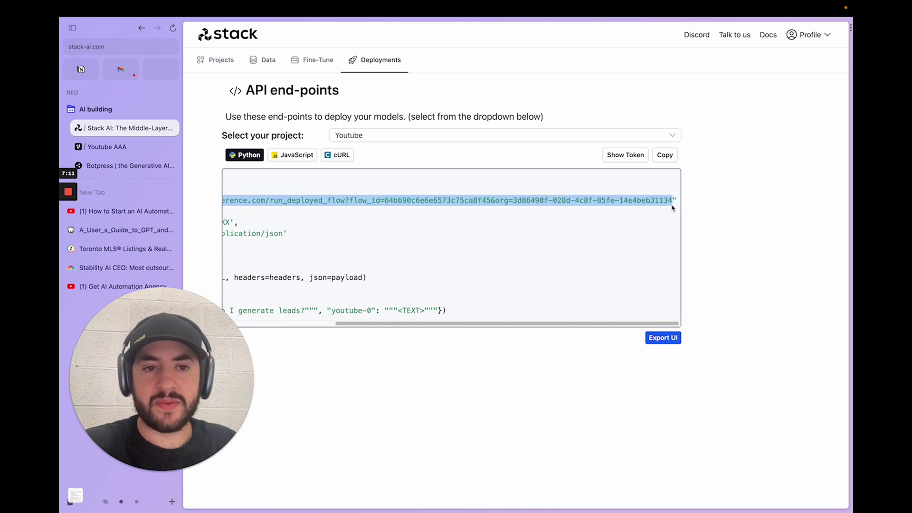
Paste the Stack AI run_deployed_flow endpoint into the API step's Request URL
left_click(107, 146)
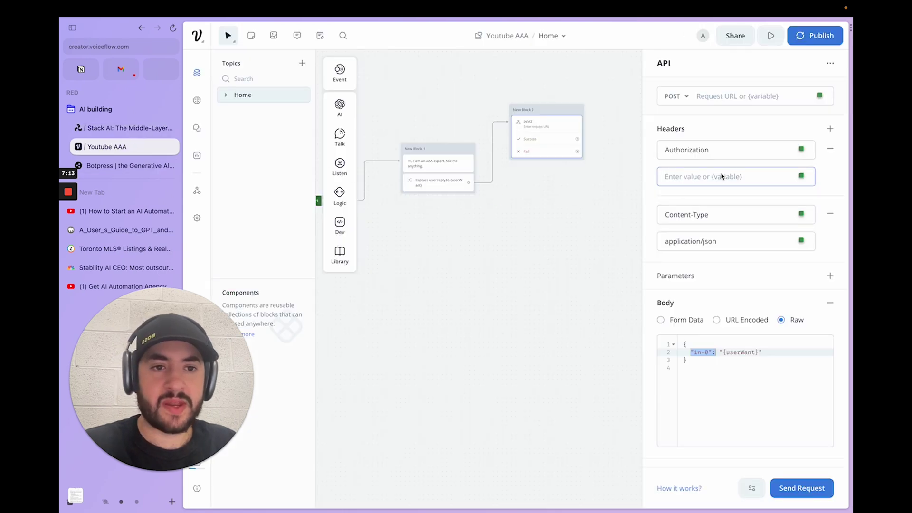
key("ctrl+v")
key("ctrl+a")
key("BackSpace")
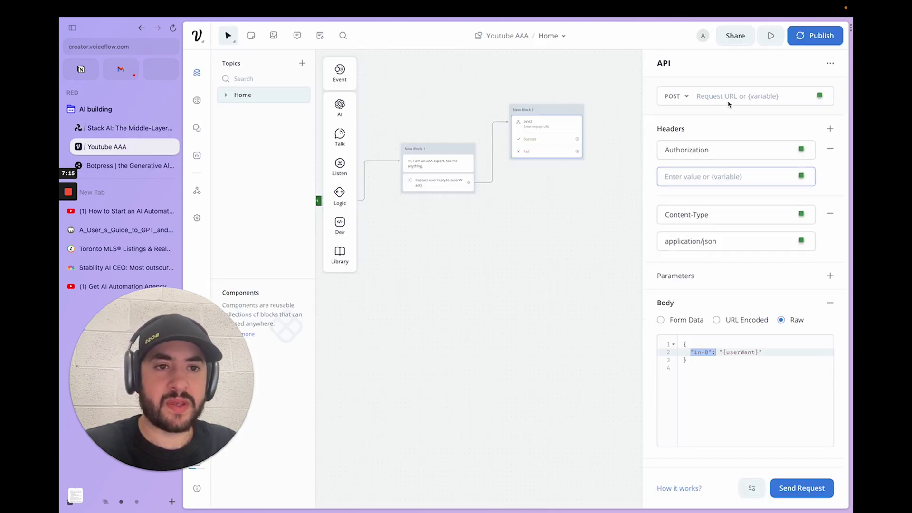
left_click(729, 104)
key("ctrl+v")
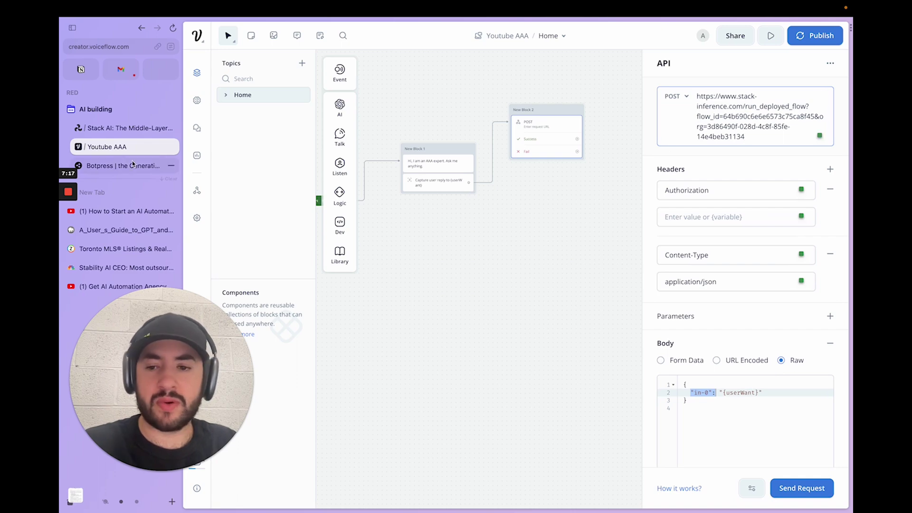
Set the Authorization header value to Bearer followed by the Stack AI access token
left_click(125, 128)
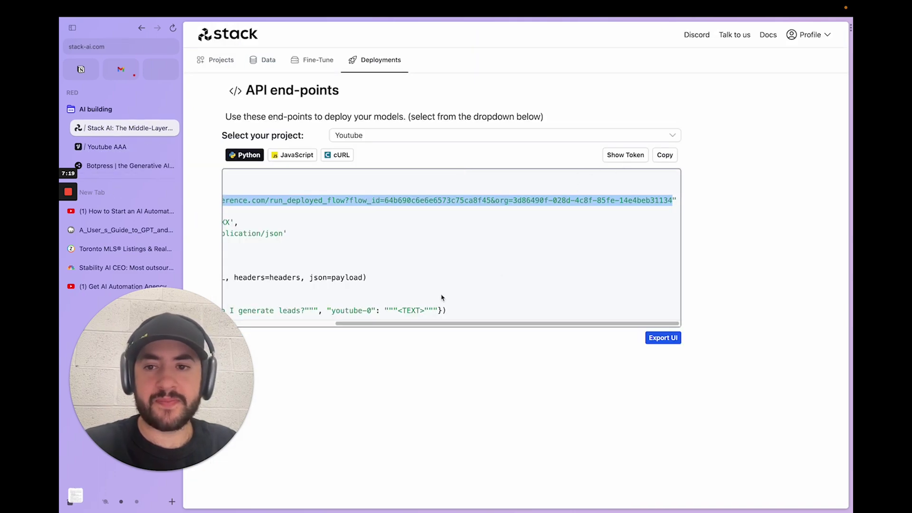
scroll(442, 298, "left", 5)
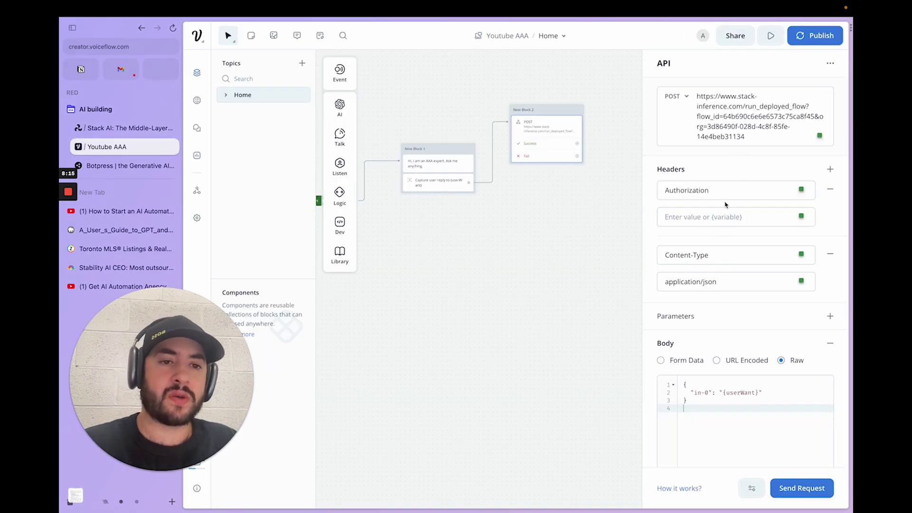
left_click(700, 214)
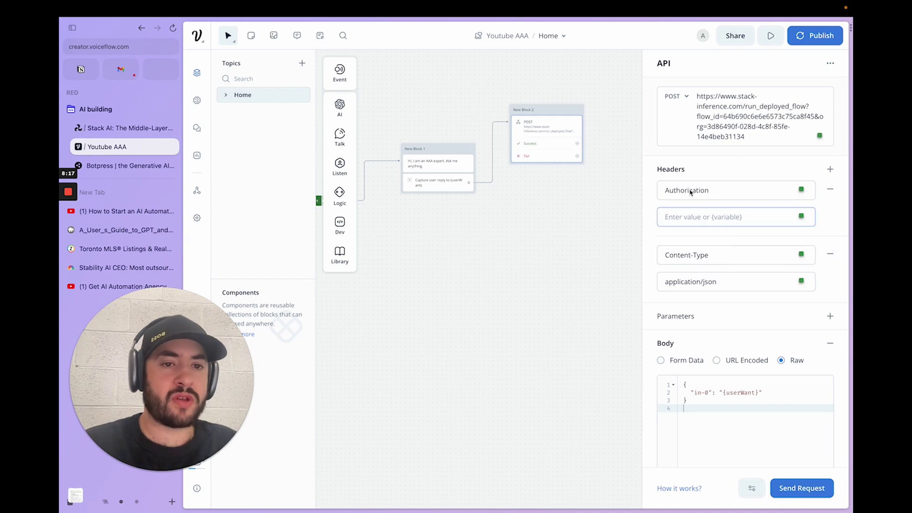
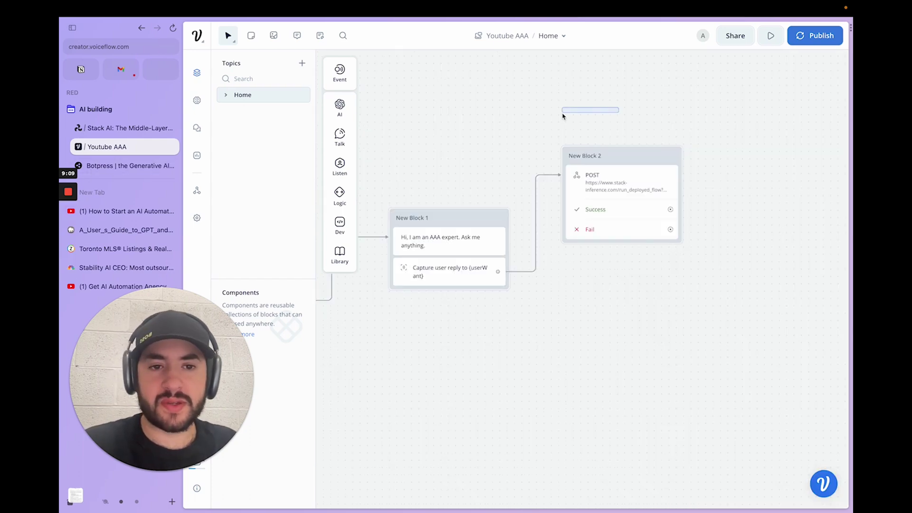
Add a text block, New Block 3, on the Success path replying with {apiResponse}
left_click_drag(673, 213, 613, 308)
mouse_move(646, 319)
mouse_move(655, 338)
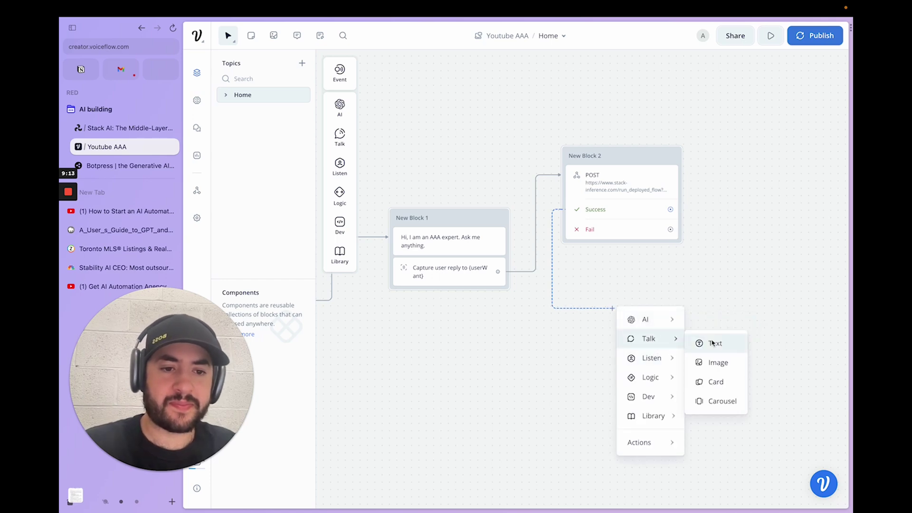
left_click(713, 343)
left_click(695, 116)
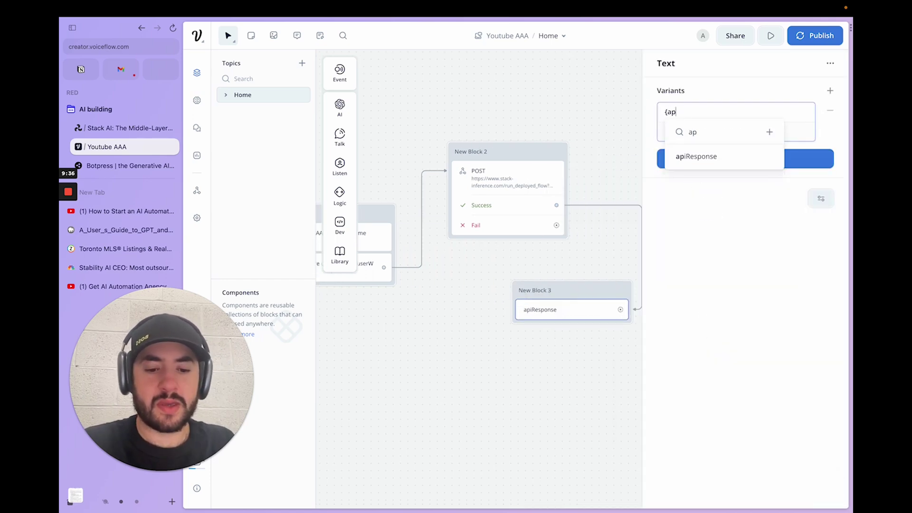
type("Res")
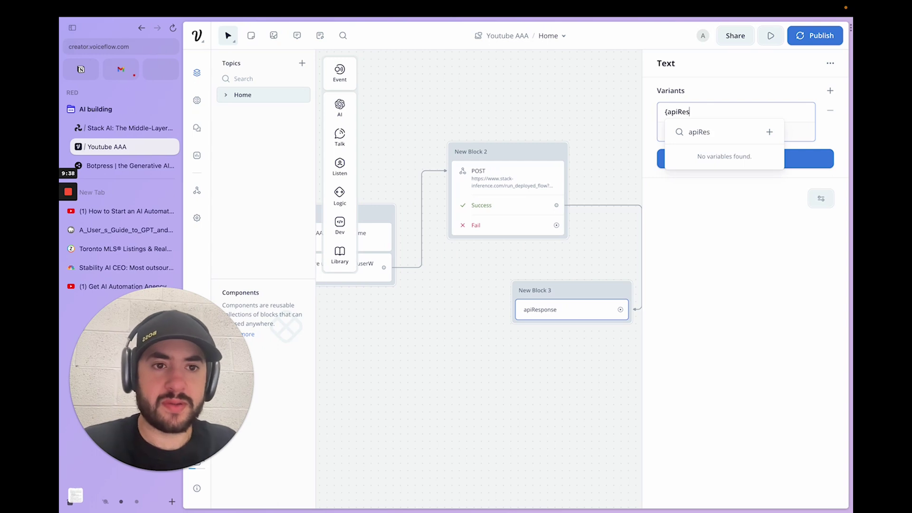
key("ctrl+a")
key("BackSpace")
type("{")
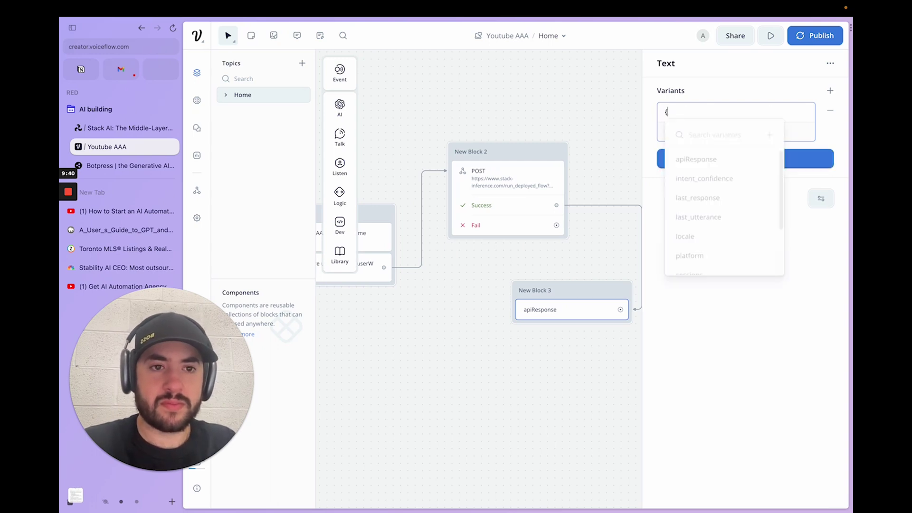
left_click(744, 157)
left_click(619, 169)
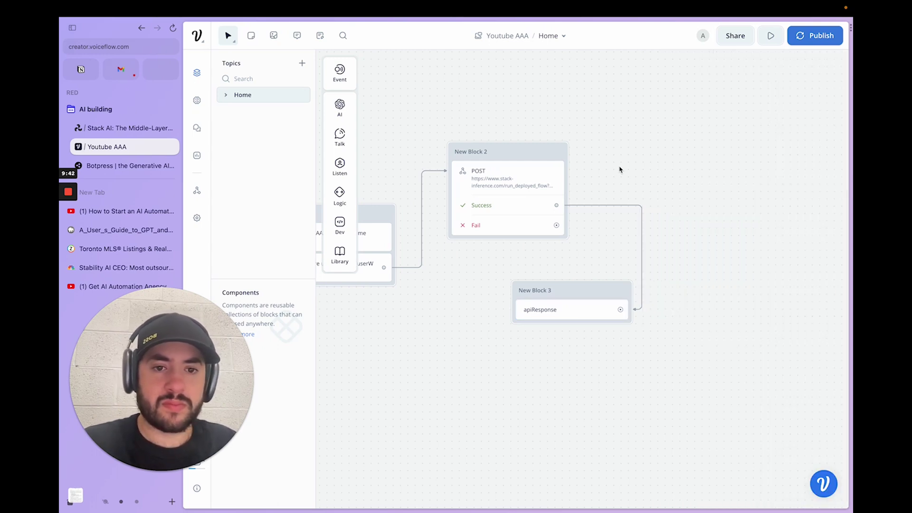
Test the assistant with 'how to get a client', then start renaming New Block 3 to Success
left_click(770, 35)
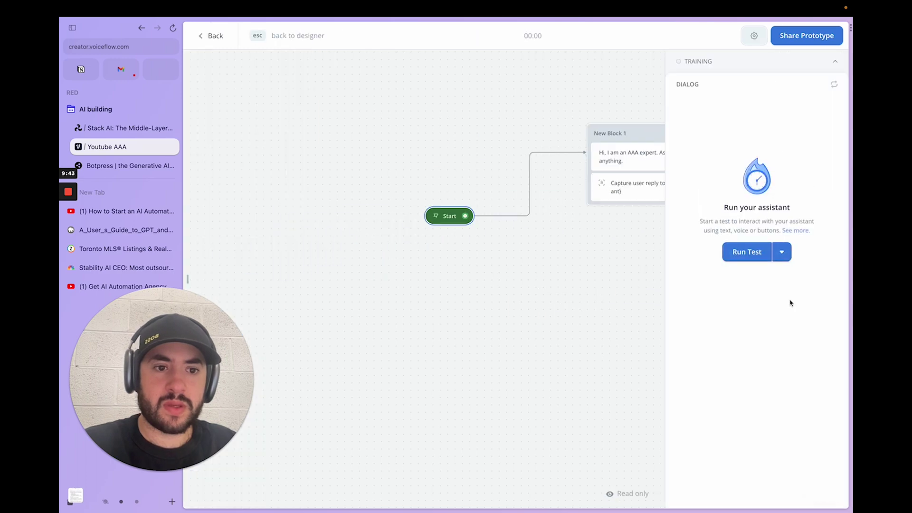
left_click(732, 252)
type("how to g")
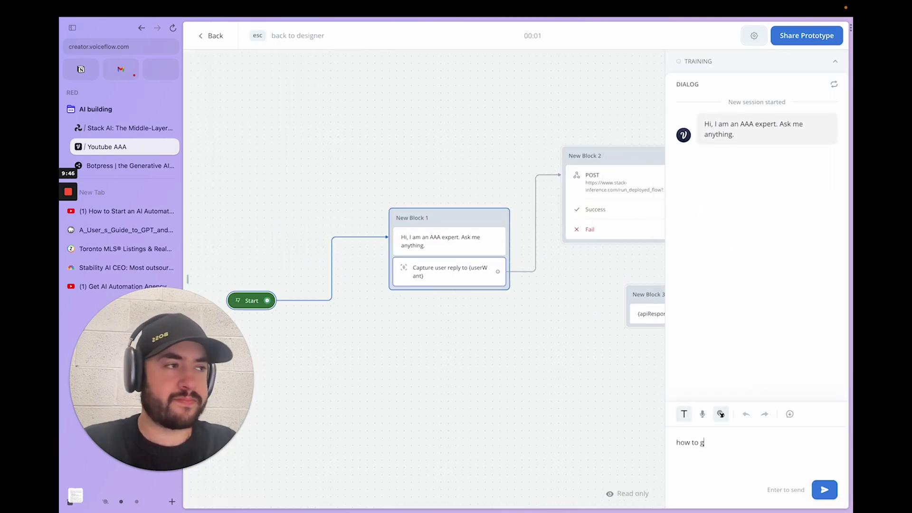
type("et a client")
key("Return")
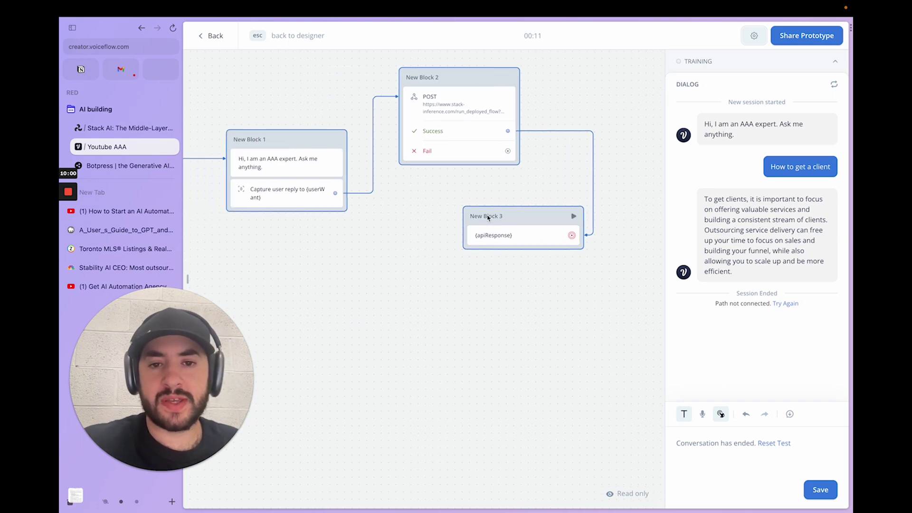
key("Escape")
double_click(567, 216)
Name the block 'Success' and add the Fail-path reply 'Something went wrong, try again later.'
type("Success")
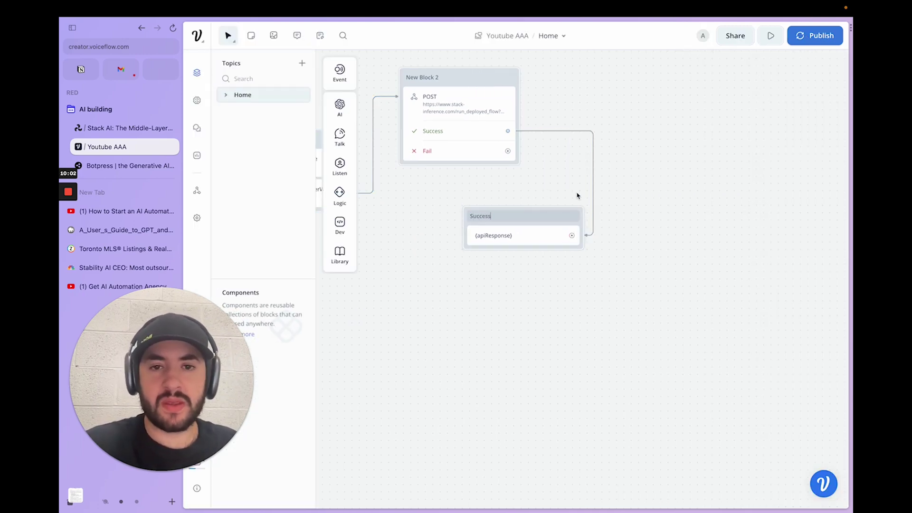
left_click_drag(508, 150, 628, 147)
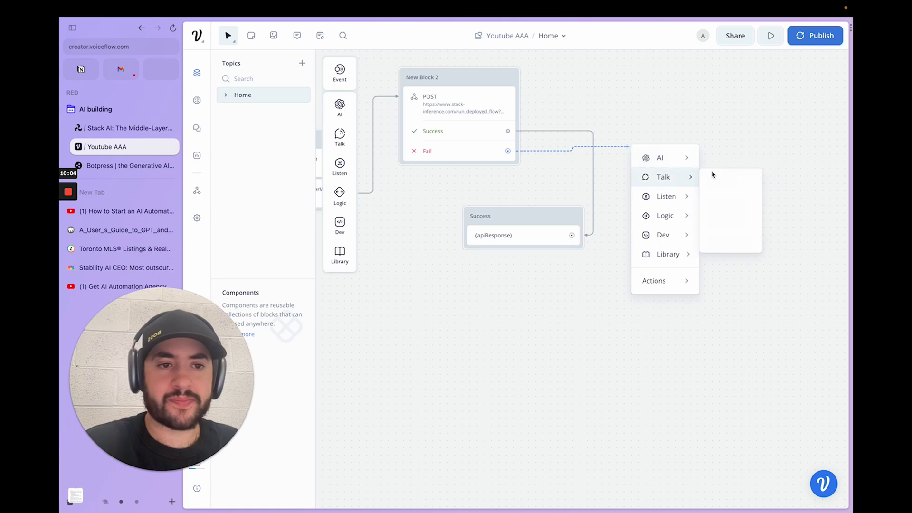
left_click(717, 179)
type("Something went wrong, try")
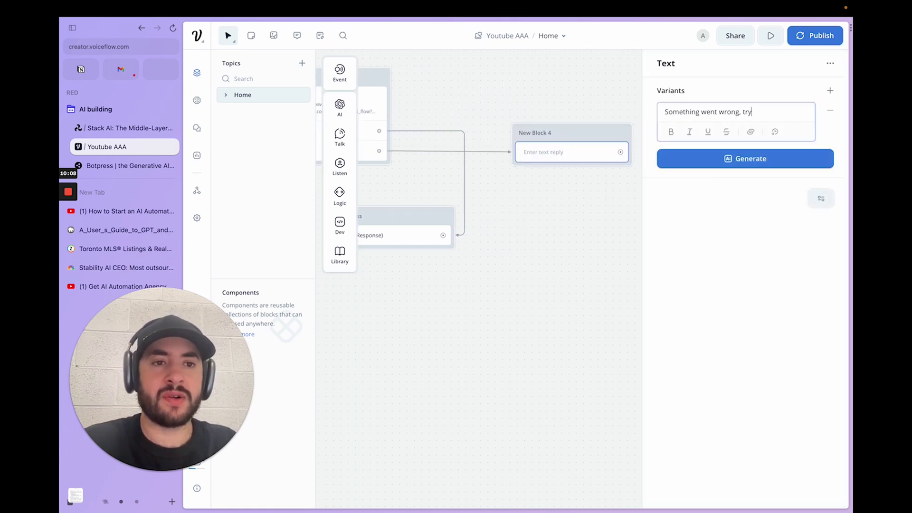
type(" again later.")
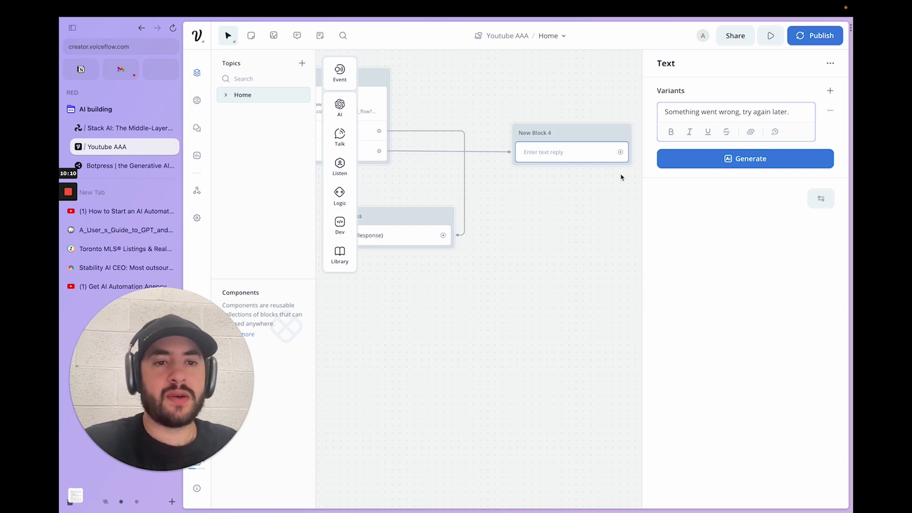
left_click(621, 175)
Add an End step after the error message and inside the Success block
left_click_drag(621, 156, 574, 208)
mouse_move(624, 277)
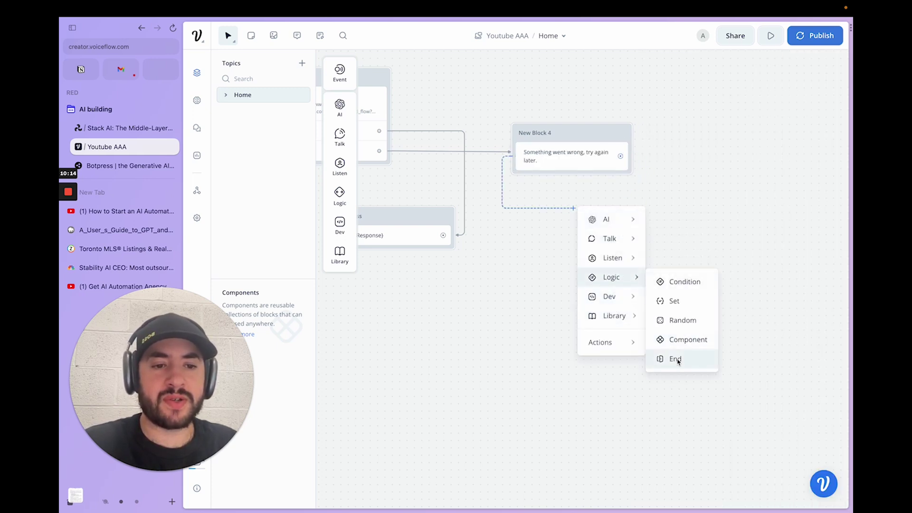
left_click(676, 359)
left_click_drag(446, 242, 590, 253)
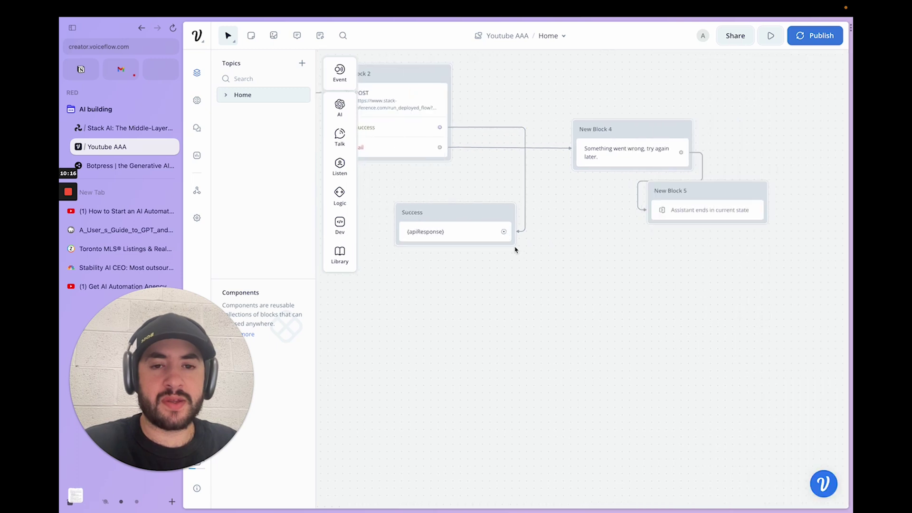
mouse_move(344, 200)
left_click_drag(388, 264, 468, 244)
Arrange Success below New Block 1, New Block 5 centrally, and New Block 4 beside New Block 2
left_click_drag(511, 296, 589, 297)
scroll(589, 297, "down", 4)
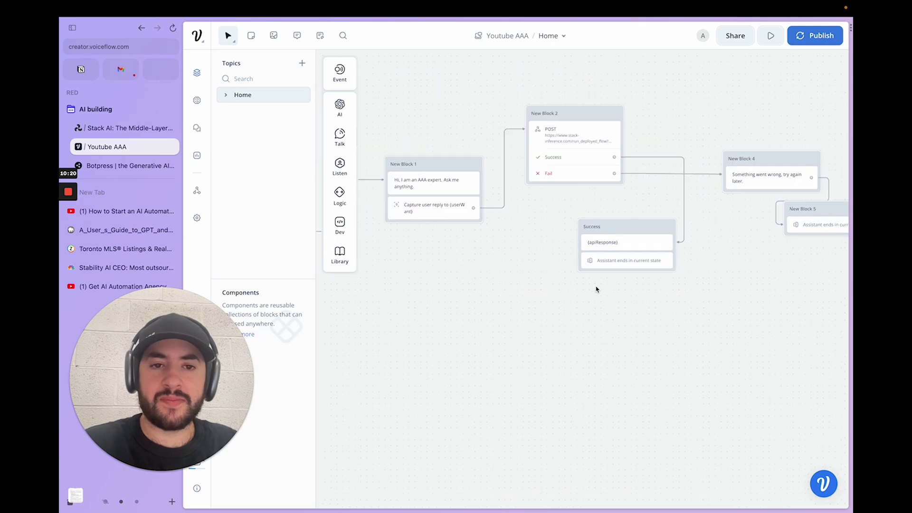
left_click_drag(594, 241, 526, 262)
left_click_drag(778, 228, 621, 233)
left_click_drag(730, 193, 663, 156)
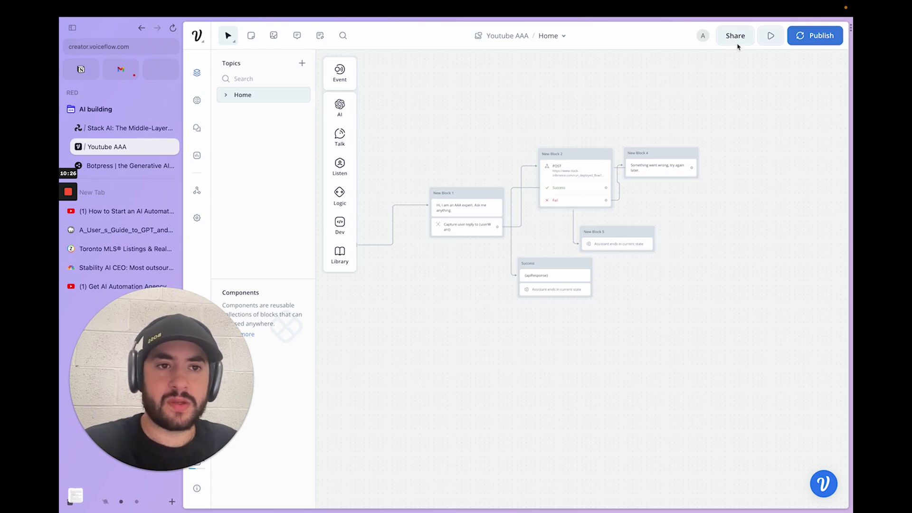
Move the Start block up to sit left of New Block 1
scroll(476, 166, "left", 3)
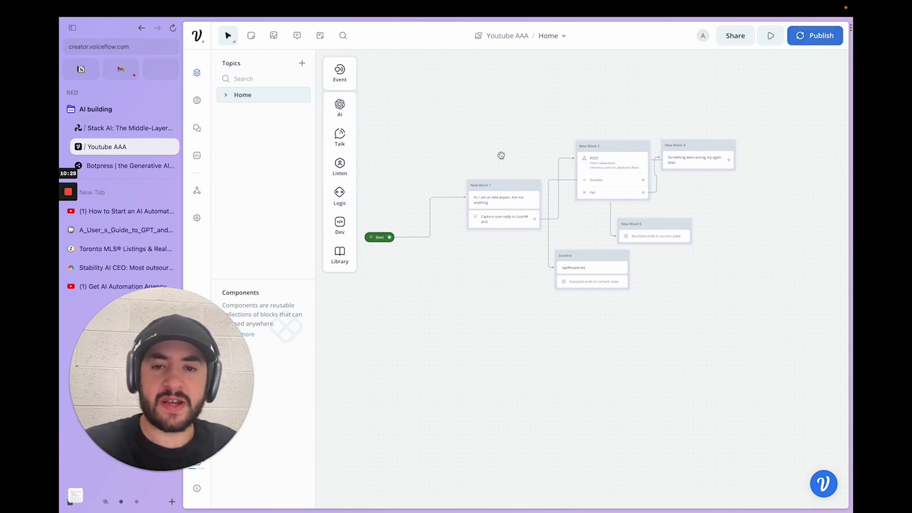
left_click_drag(422, 232, 537, 143)
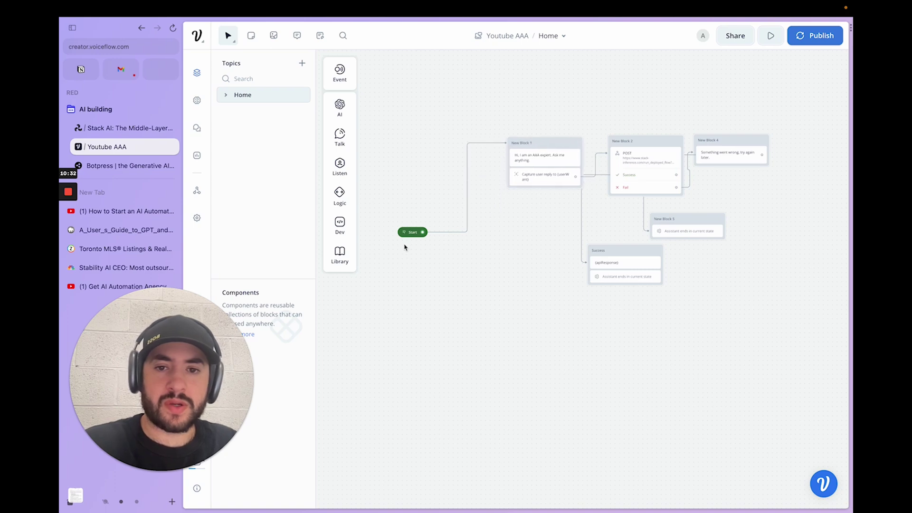
left_click_drag(412, 232, 470, 142)
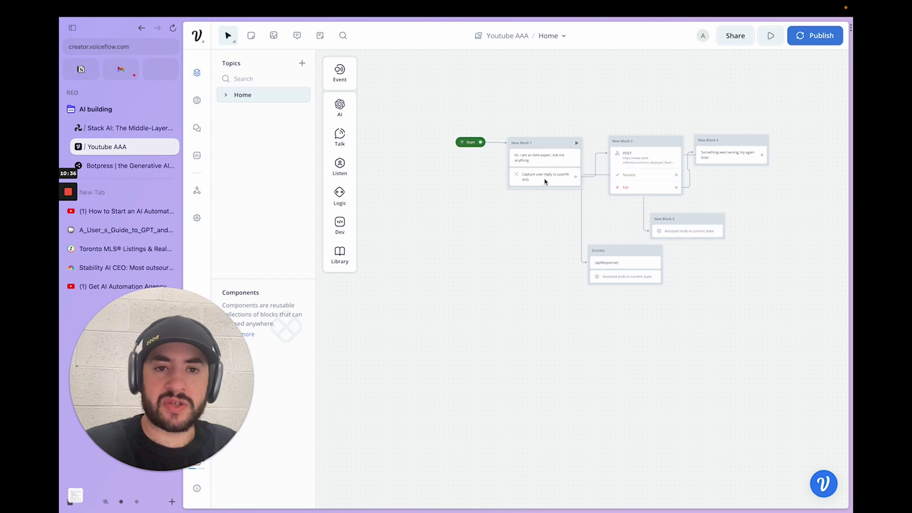
scroll(642, 99, "right", 3)
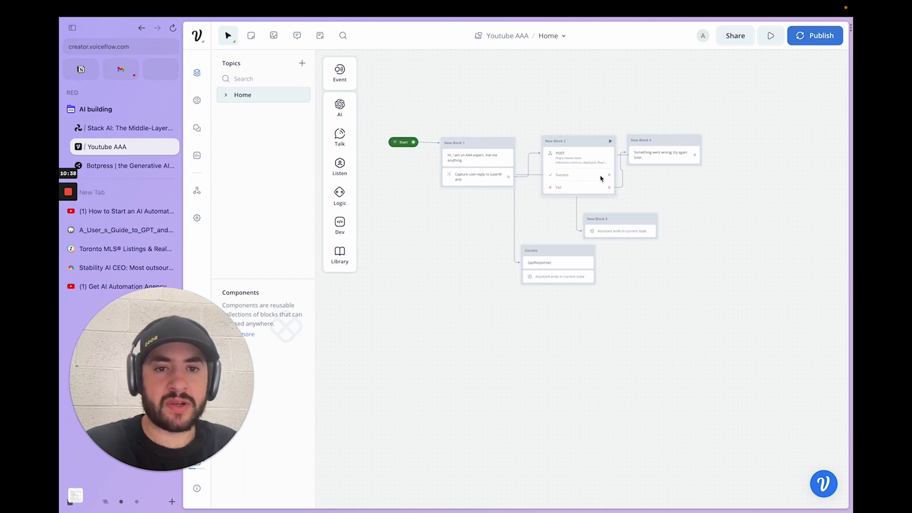